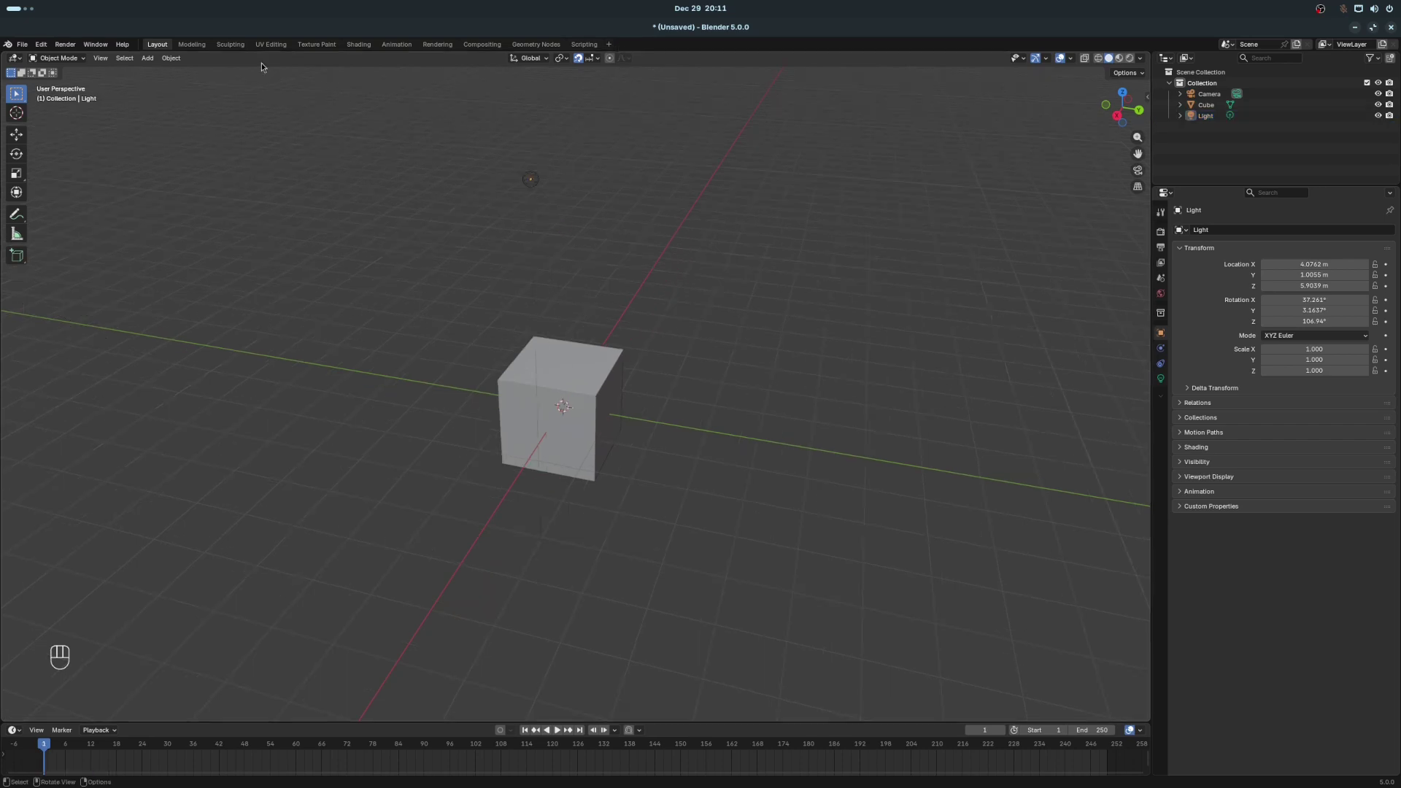
{"action": "left_click", "coordinate": [65, 45]}
{"action": "mouse_move", "coordinate": [43, 50]}
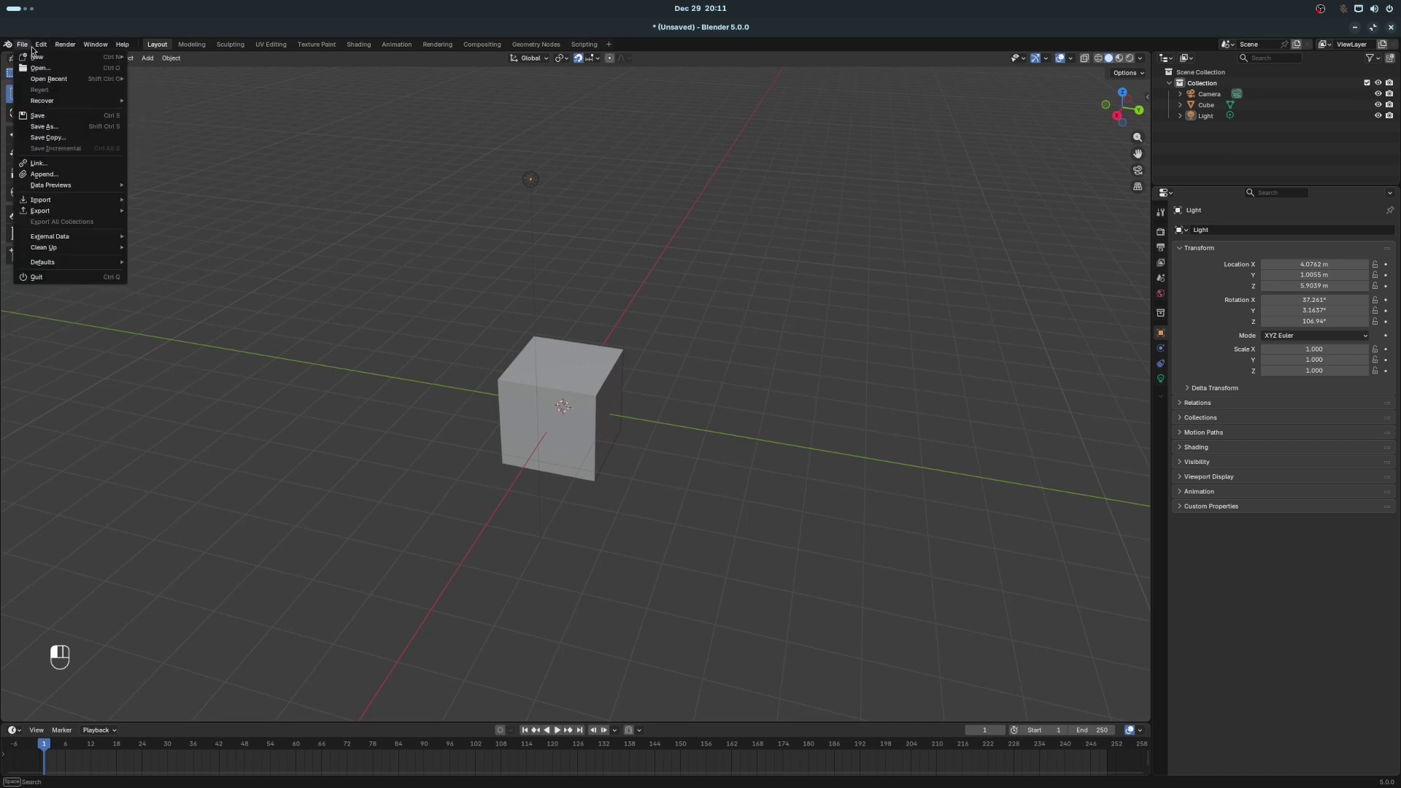
{"action": "mouse_move", "coordinate": [135, 50]}
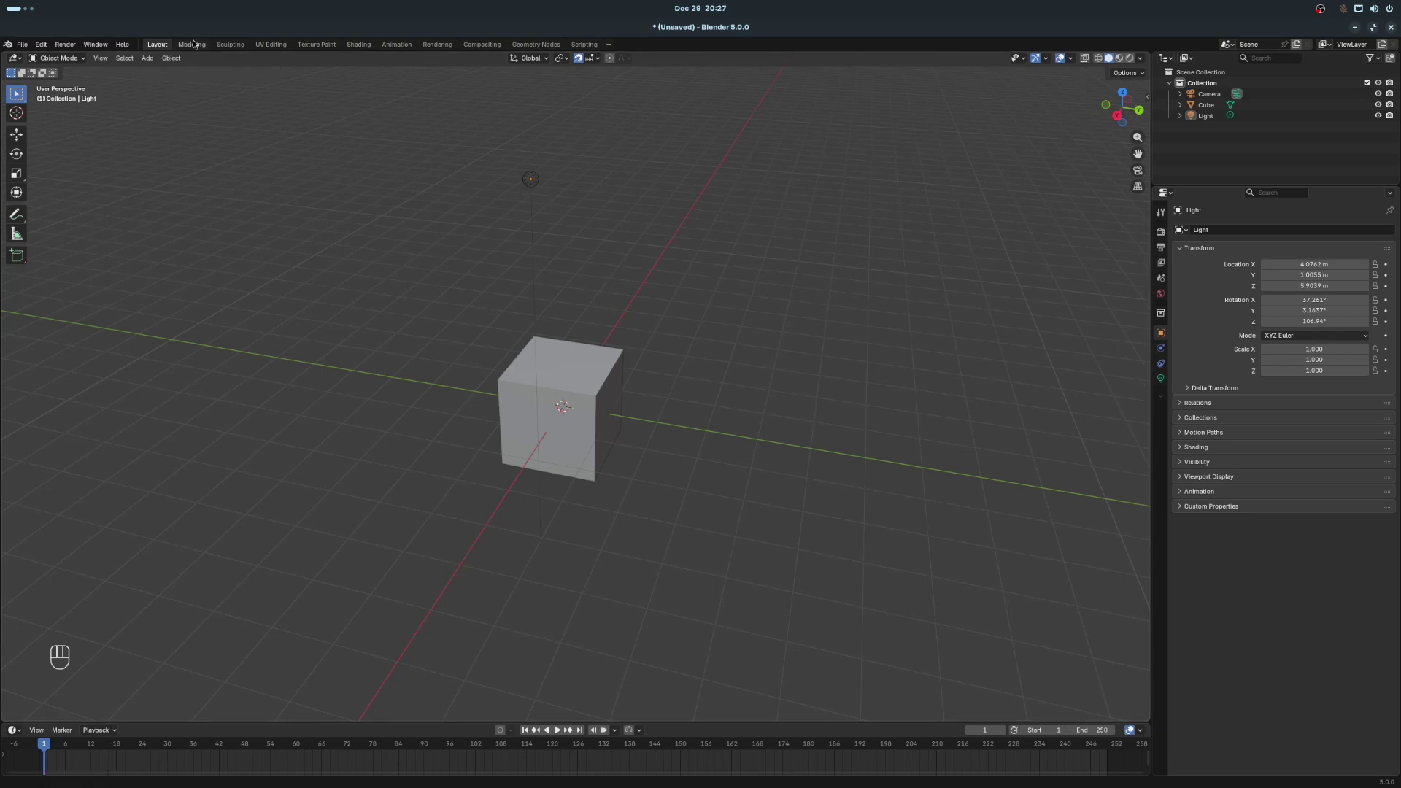
Look through the Modeling, Sculpting, UV Editing, Texture Paint, Shading and Animation workspaces, and return to Layout
{"action": "left_click", "coordinate": [193, 43]}
{"action": "left_click", "coordinate": [225, 43]}
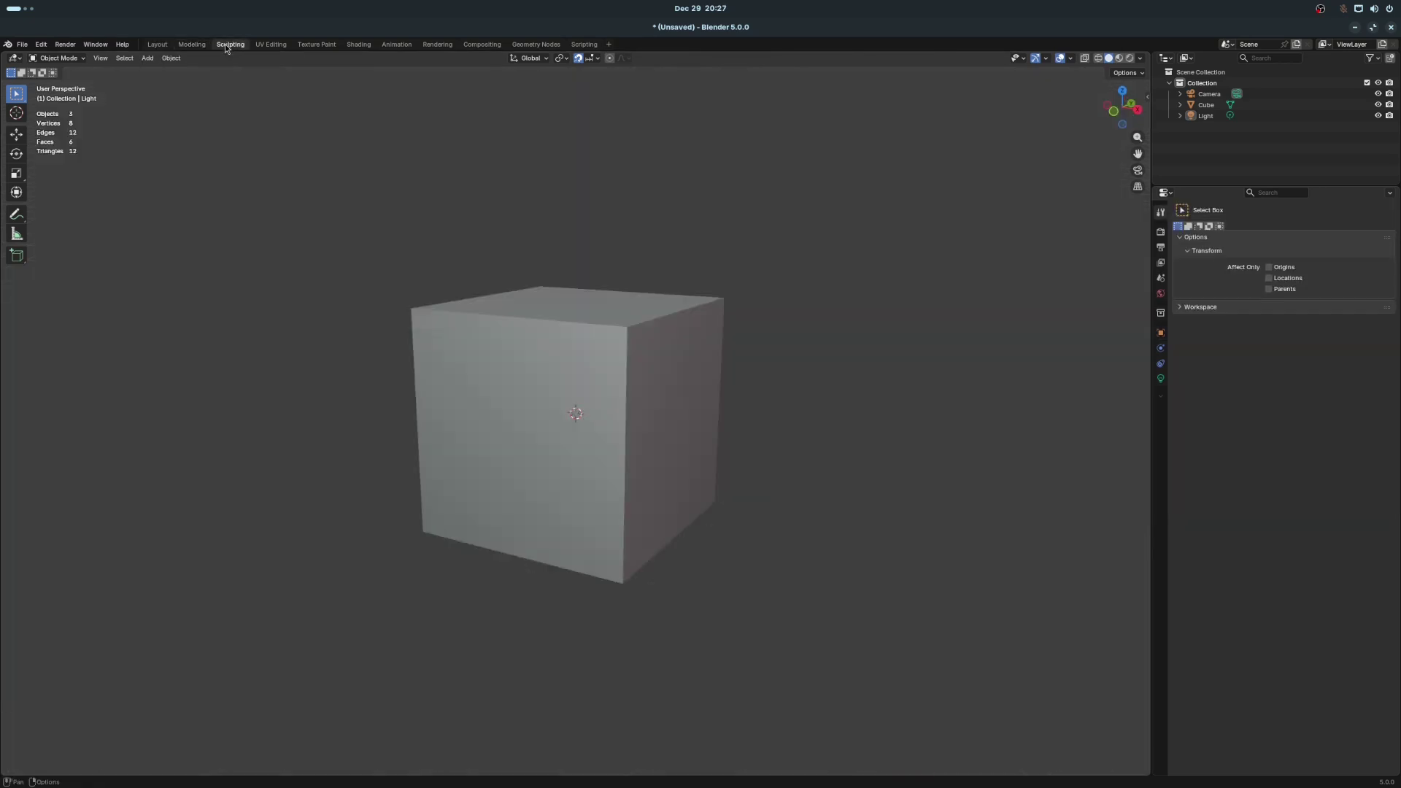
{"action": "left_click", "coordinate": [271, 43]}
{"action": "left_click", "coordinate": [314, 44]}
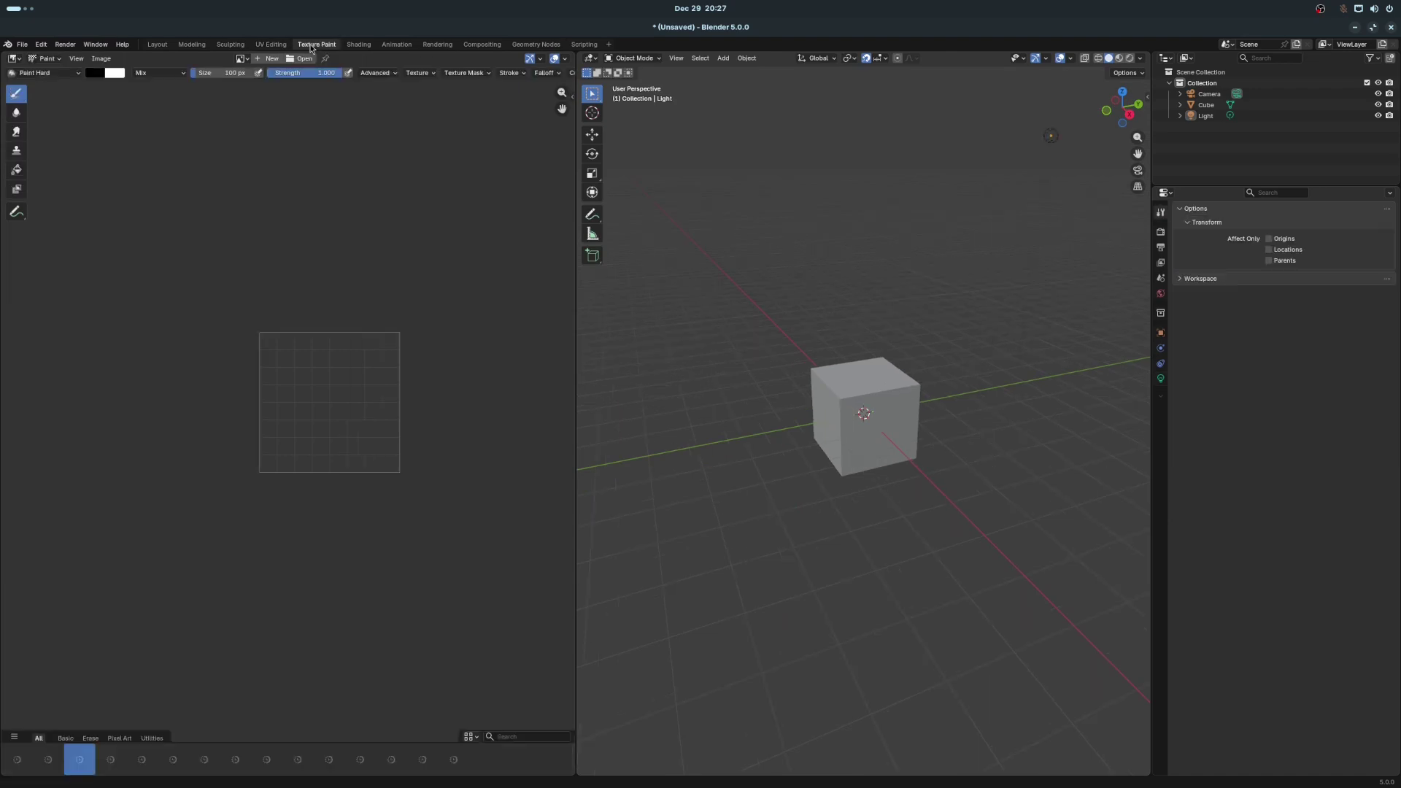
{"action": "left_click", "coordinate": [355, 44]}
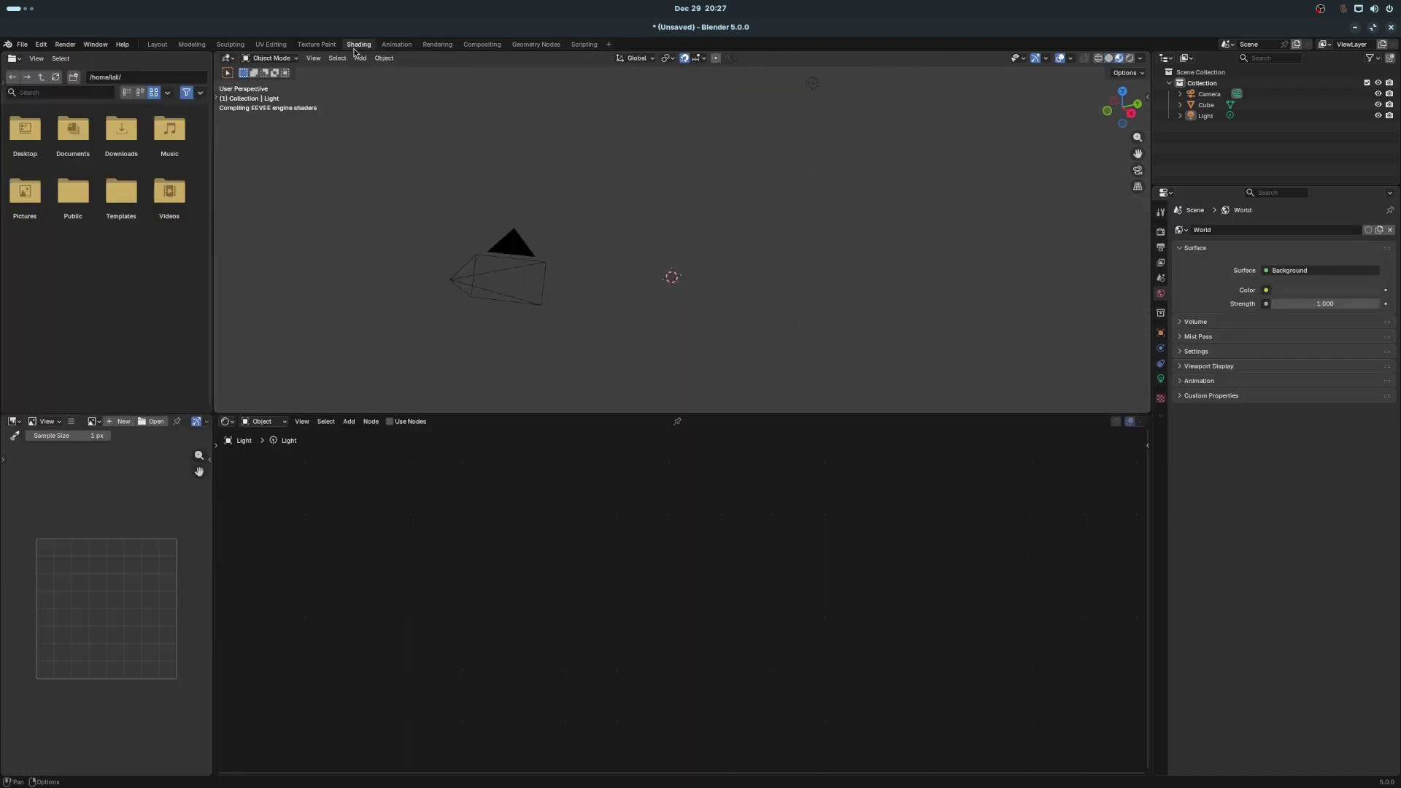
{"action": "left_click", "coordinate": [394, 44]}
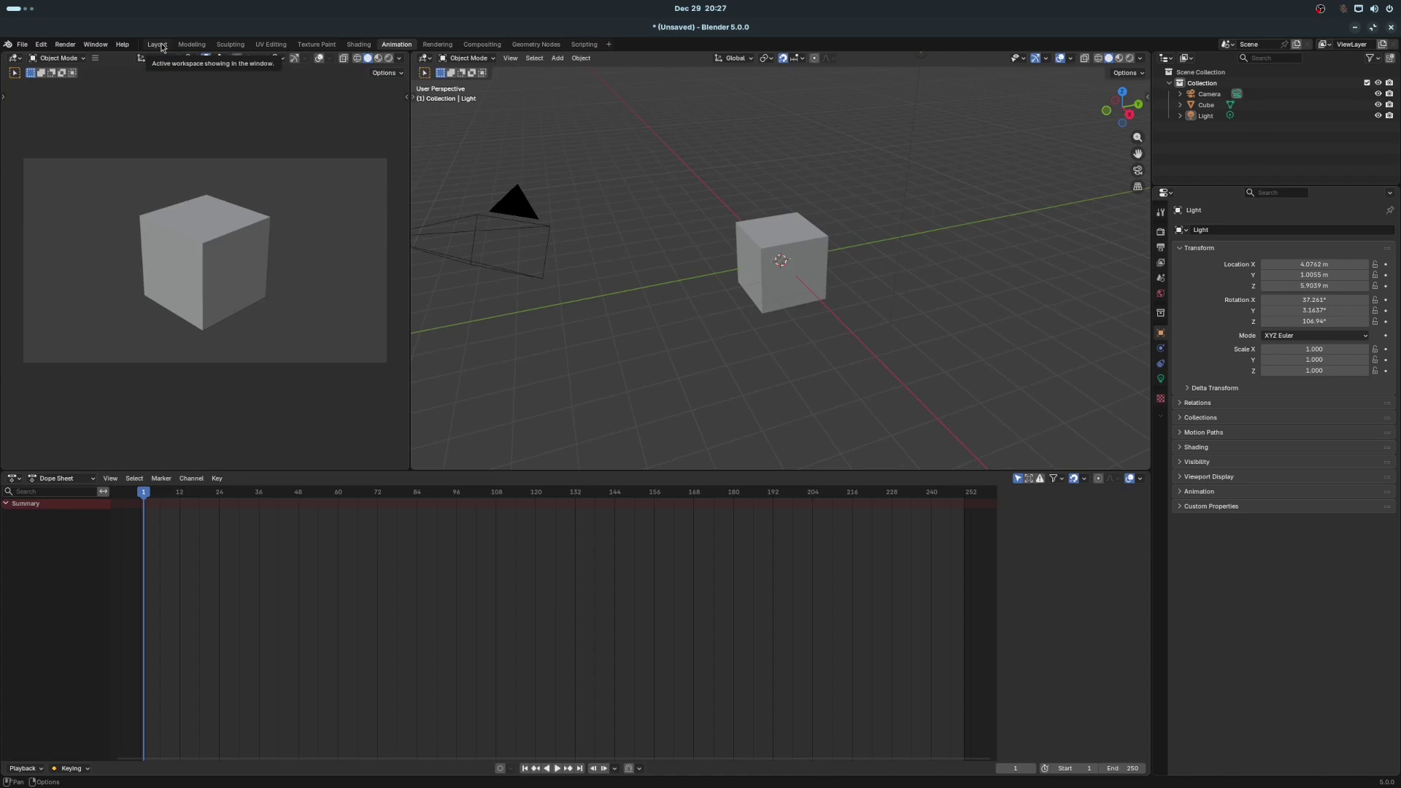
{"action": "left_click", "coordinate": [158, 45]}
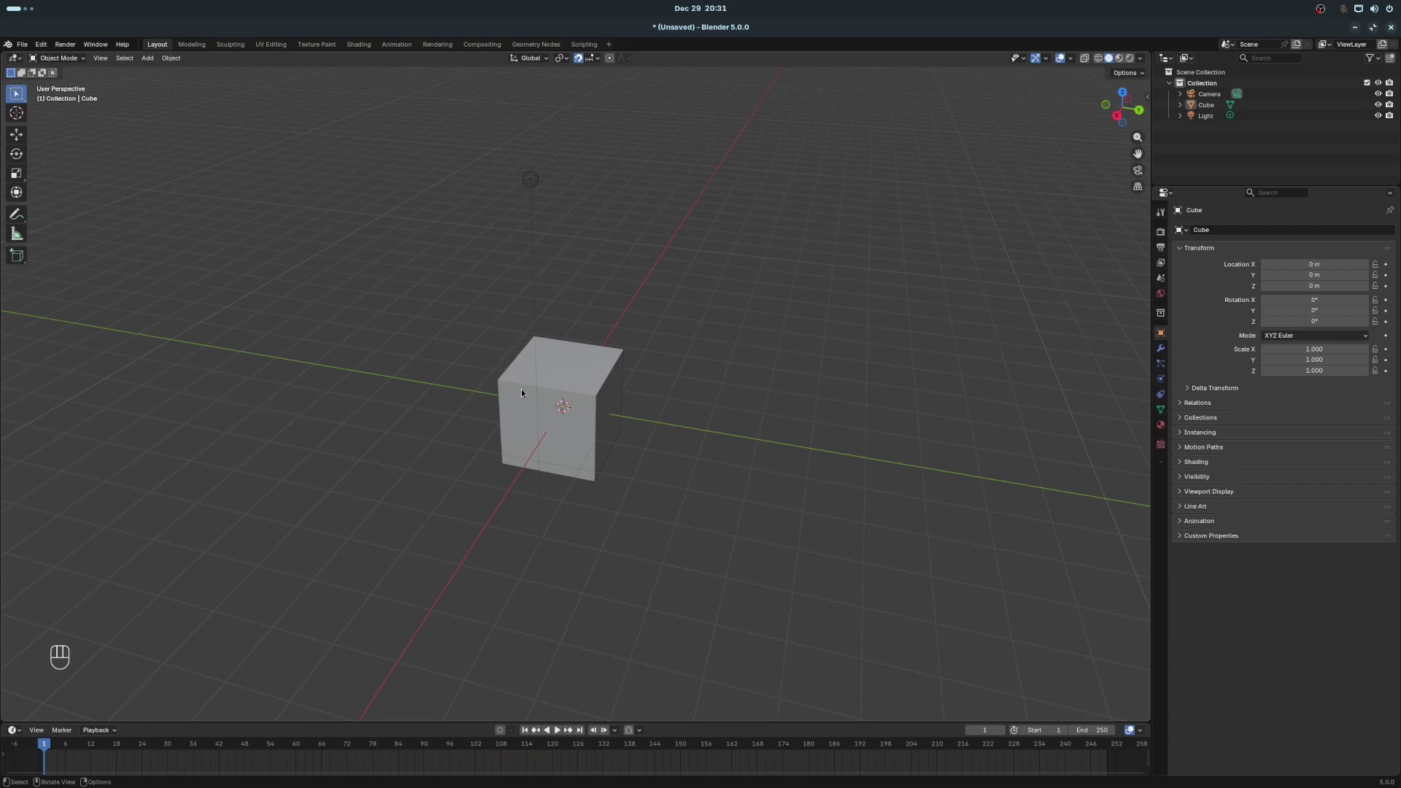
Select the default cube and orbit the view around it to see it from above and from the side
{"action": "left_click", "coordinate": [546, 397]}
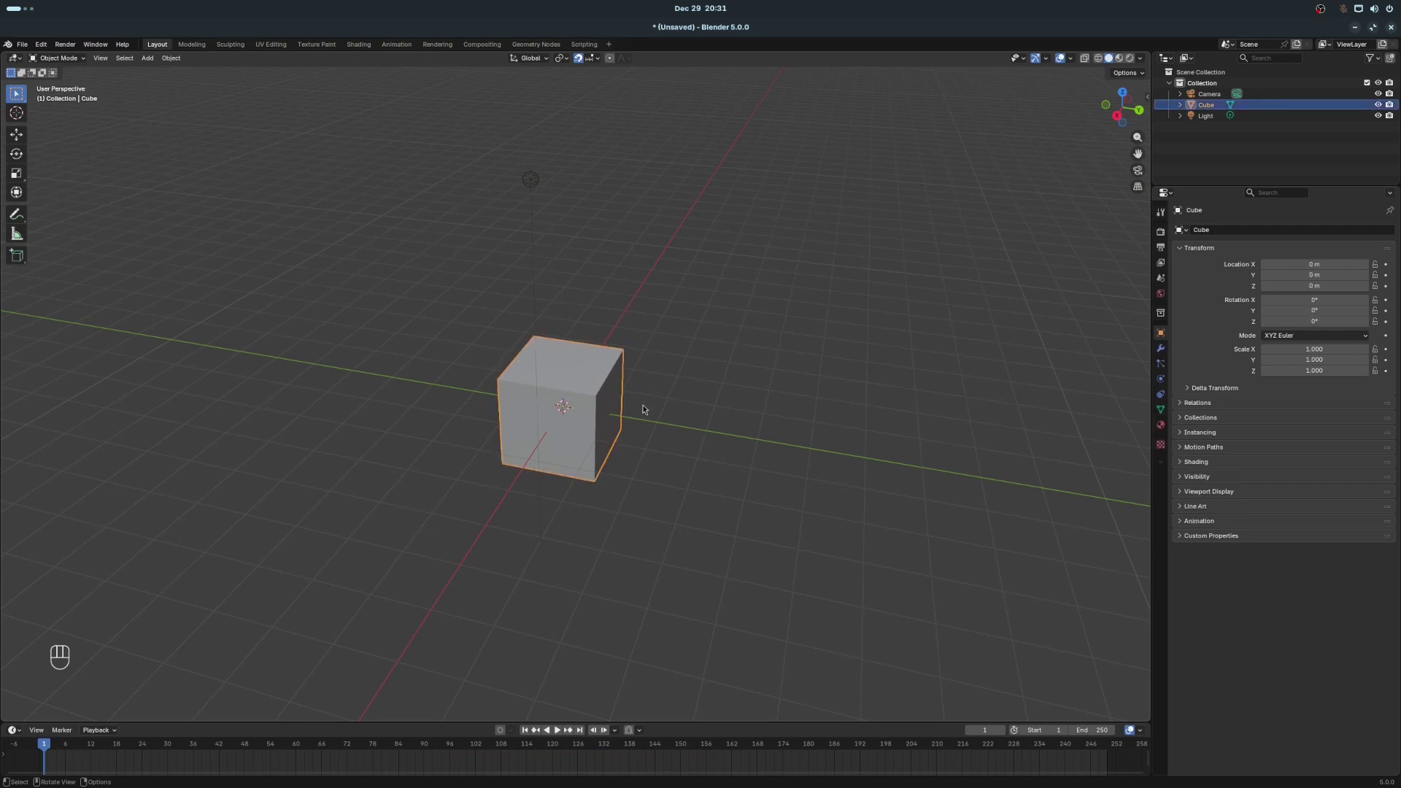
{"action": "middle_click_drag", "start_coordinate": [643, 406], "coordinate": [561, 473]}
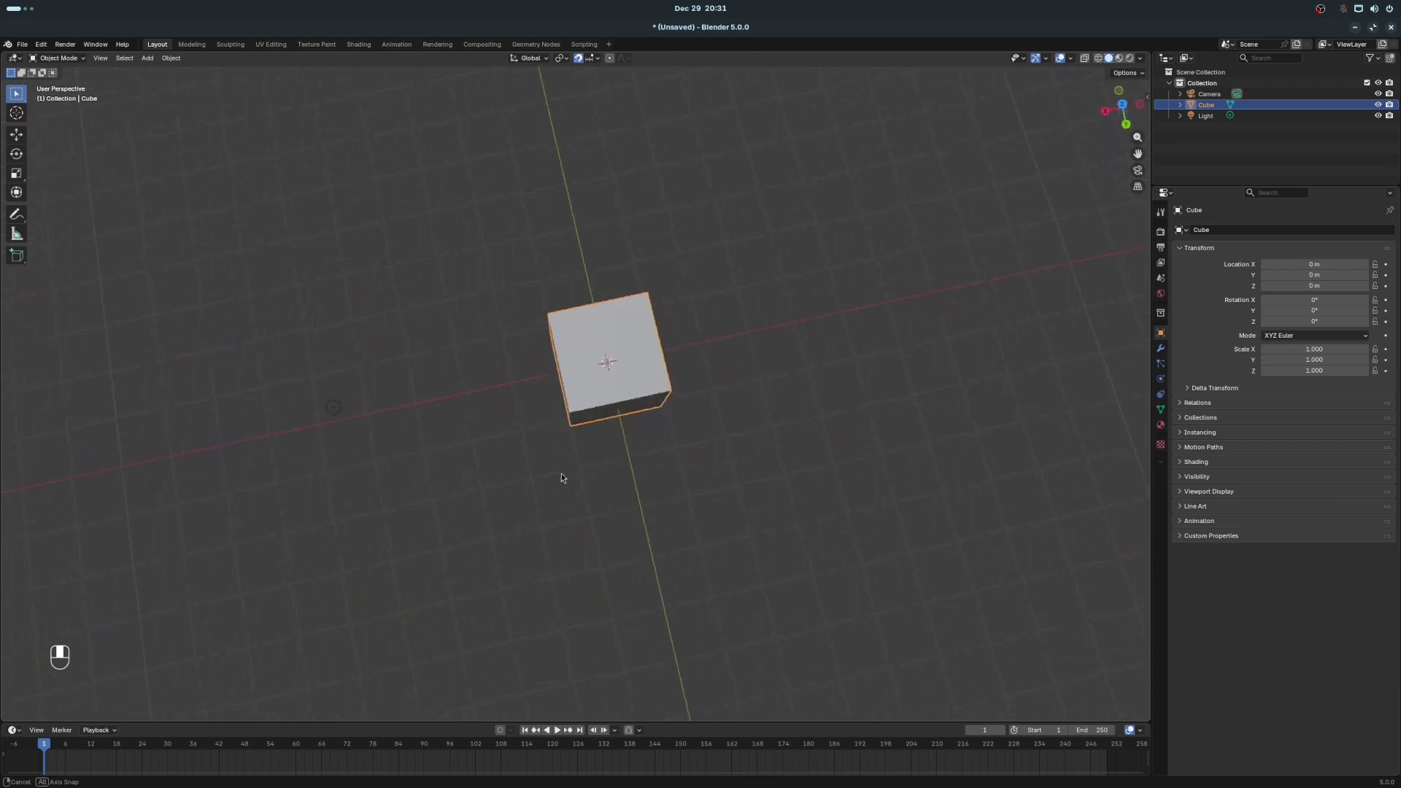
{"action": "middle_click_drag", "start_coordinate": [225, 546], "coordinate": [323, 544]}
{"action": "right_click", "coordinate": [323, 545]}
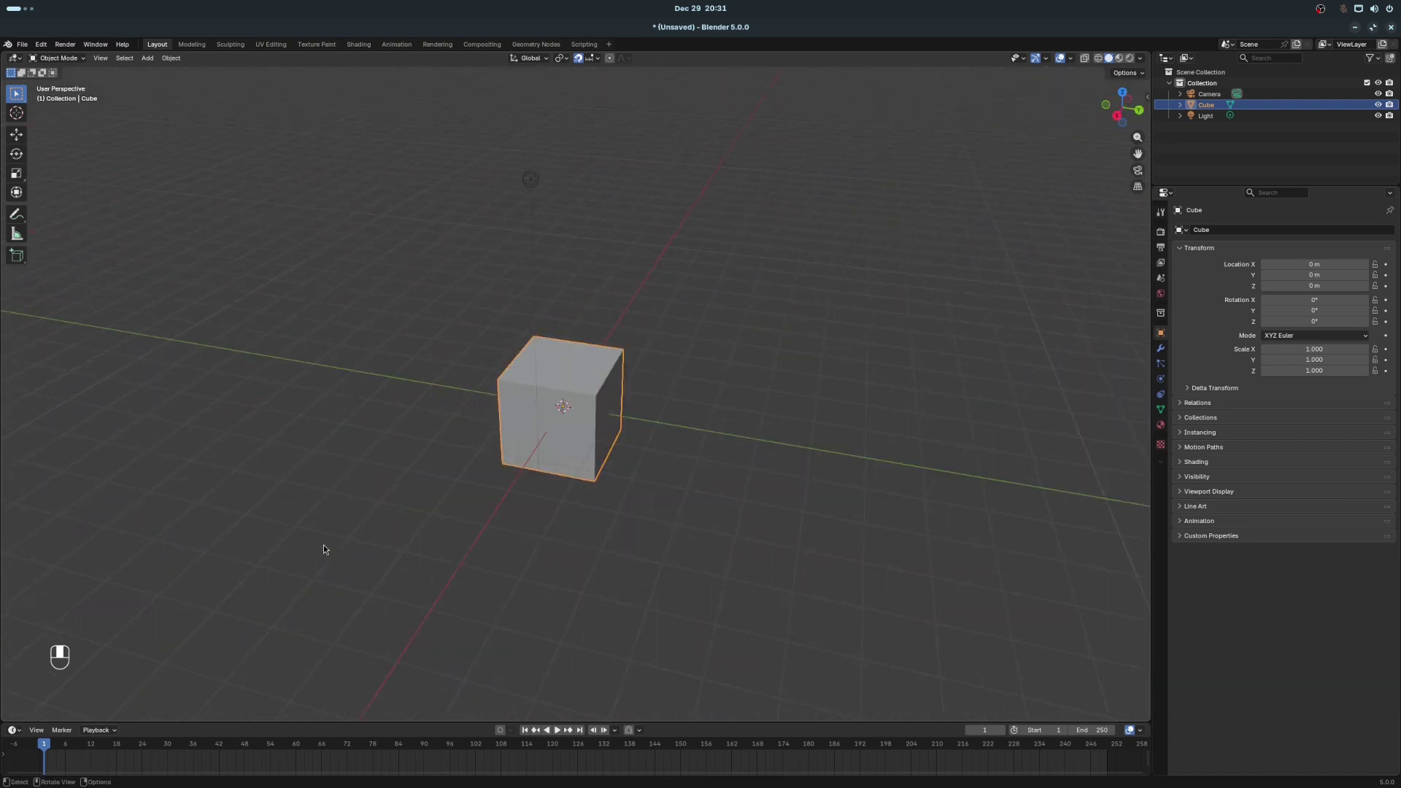
Centre the view on different points around the cube, and view it in front orthographic and from an angle
{"action": "key", "text": "alt"}
{"action": "middle_click", "coordinate": [306, 527], "text": "alt"}
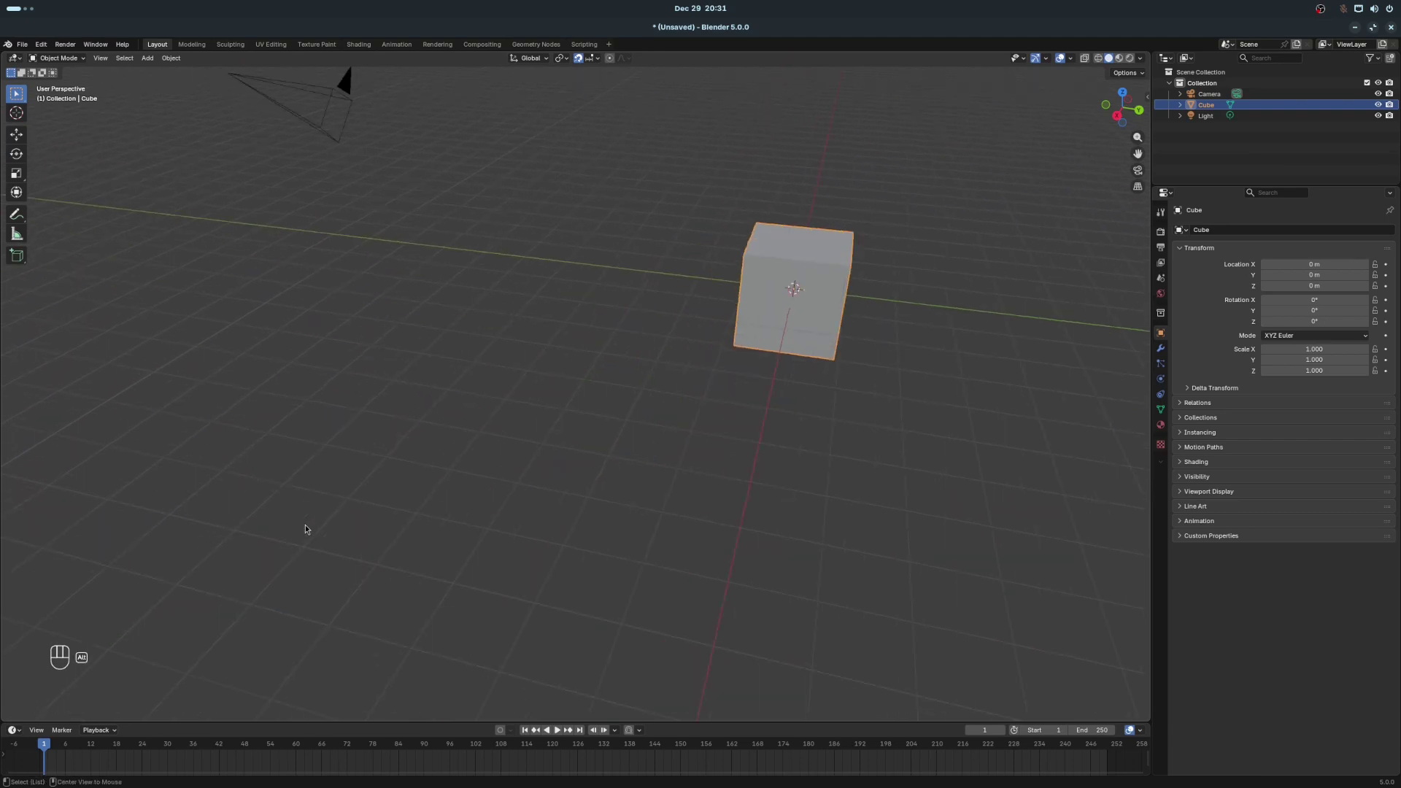
{"action": "middle_click", "coordinate": [824, 290], "text": "alt"}
{"action": "middle_click", "coordinate": [571, 317], "text": "alt"}
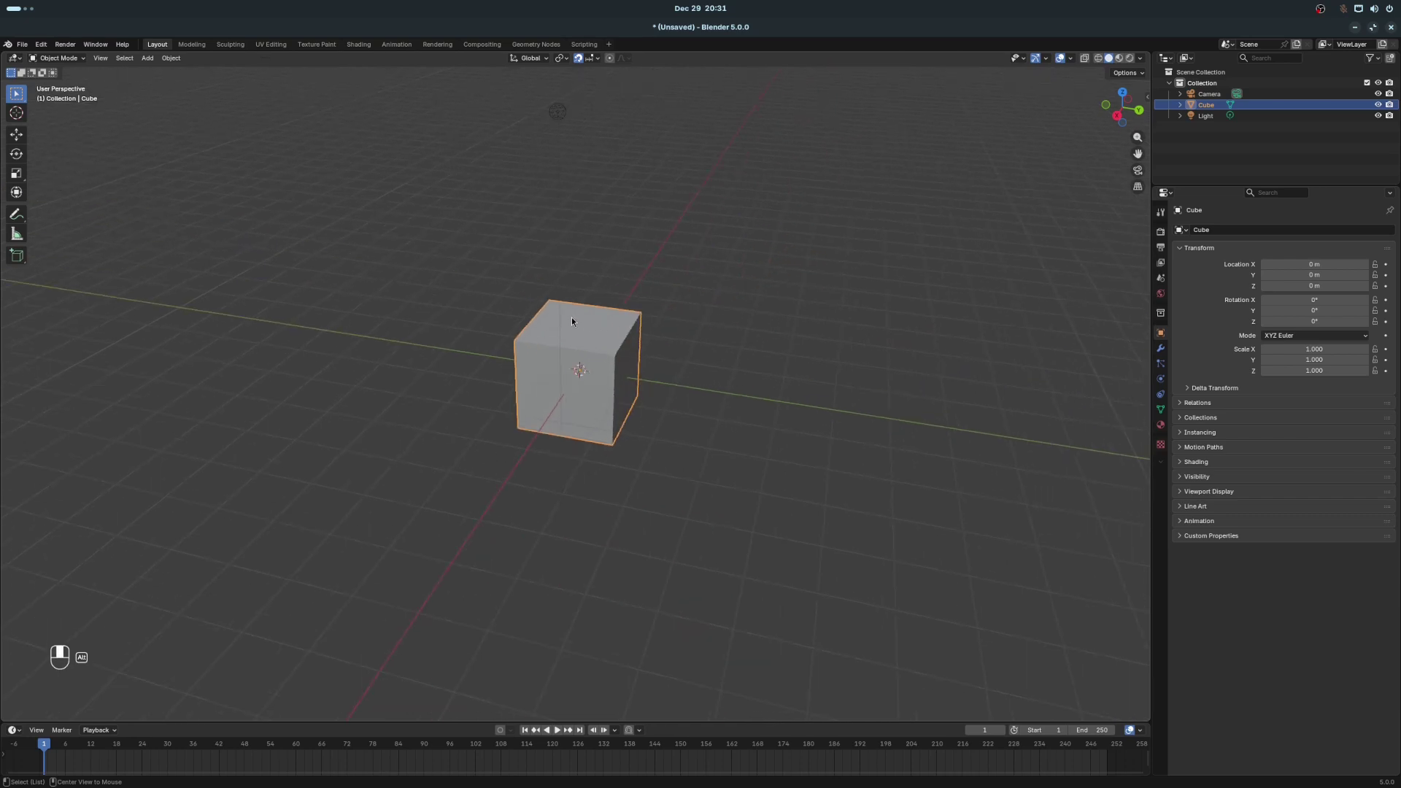
{"action": "middle_click", "coordinate": [561, 202], "text": "alt"}
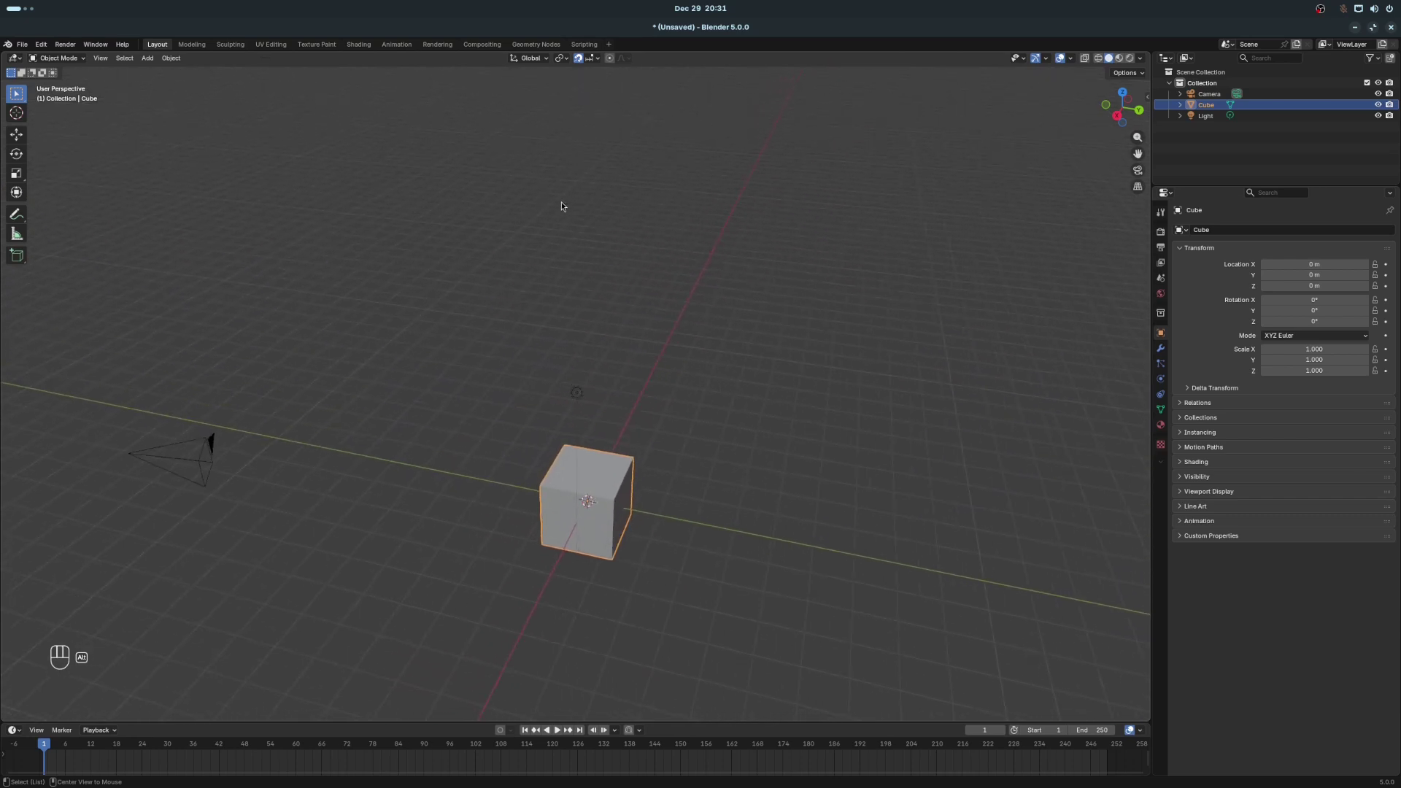
{"action": "middle_click_drag", "start_coordinate": [643, 484], "coordinate": [592, 487], "text": "alt"}
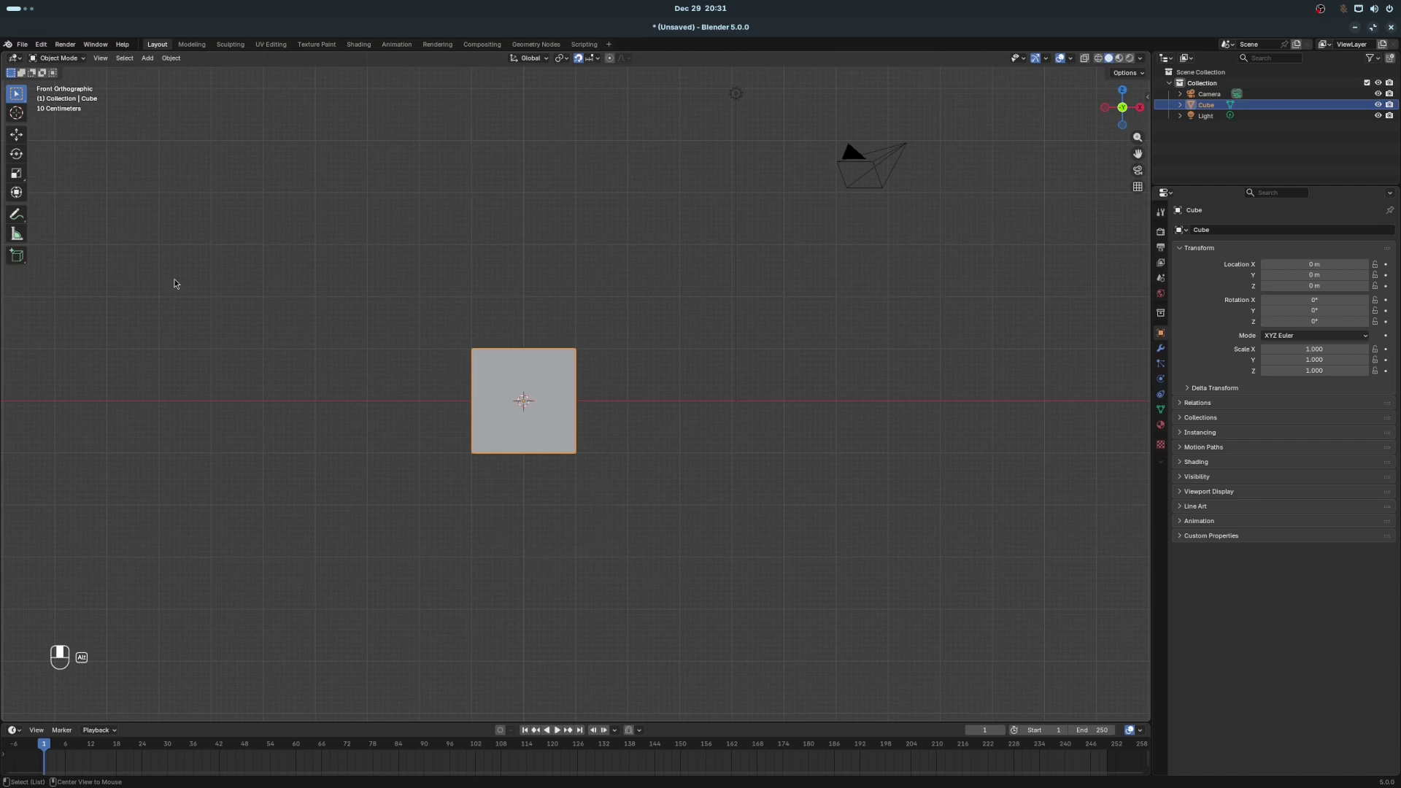
{"action": "key", "text": "alt"}
{"action": "scroll", "coordinate": [495, 342], "scroll_direction": "down", "scroll_amount": 1, "text": "alt"}
{"action": "middle_click_drag", "start_coordinate": [742, 344], "coordinate": [603, 416]}
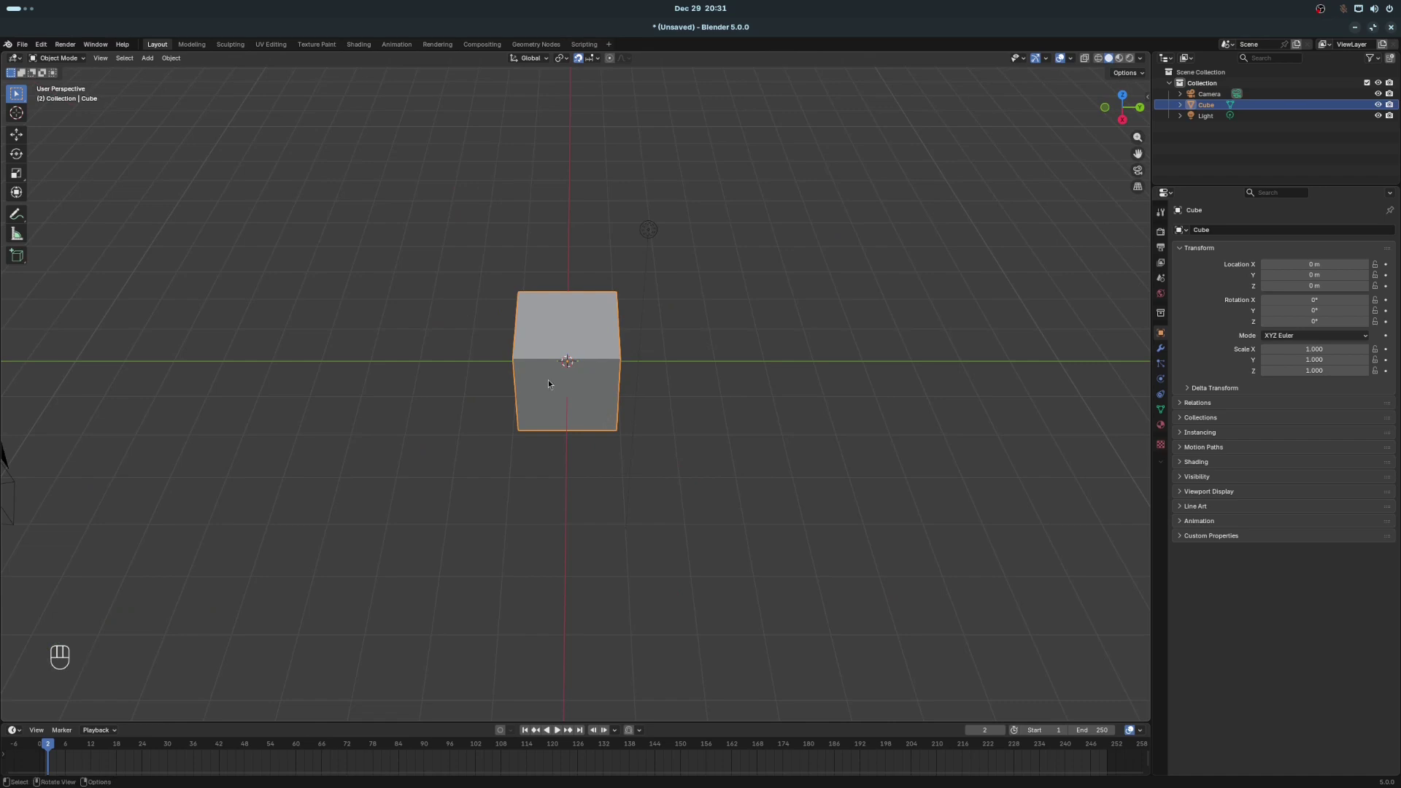
Tilt the view of the cube in fixed increments over the top and back
{"action": "key", "text": "KP_8"}
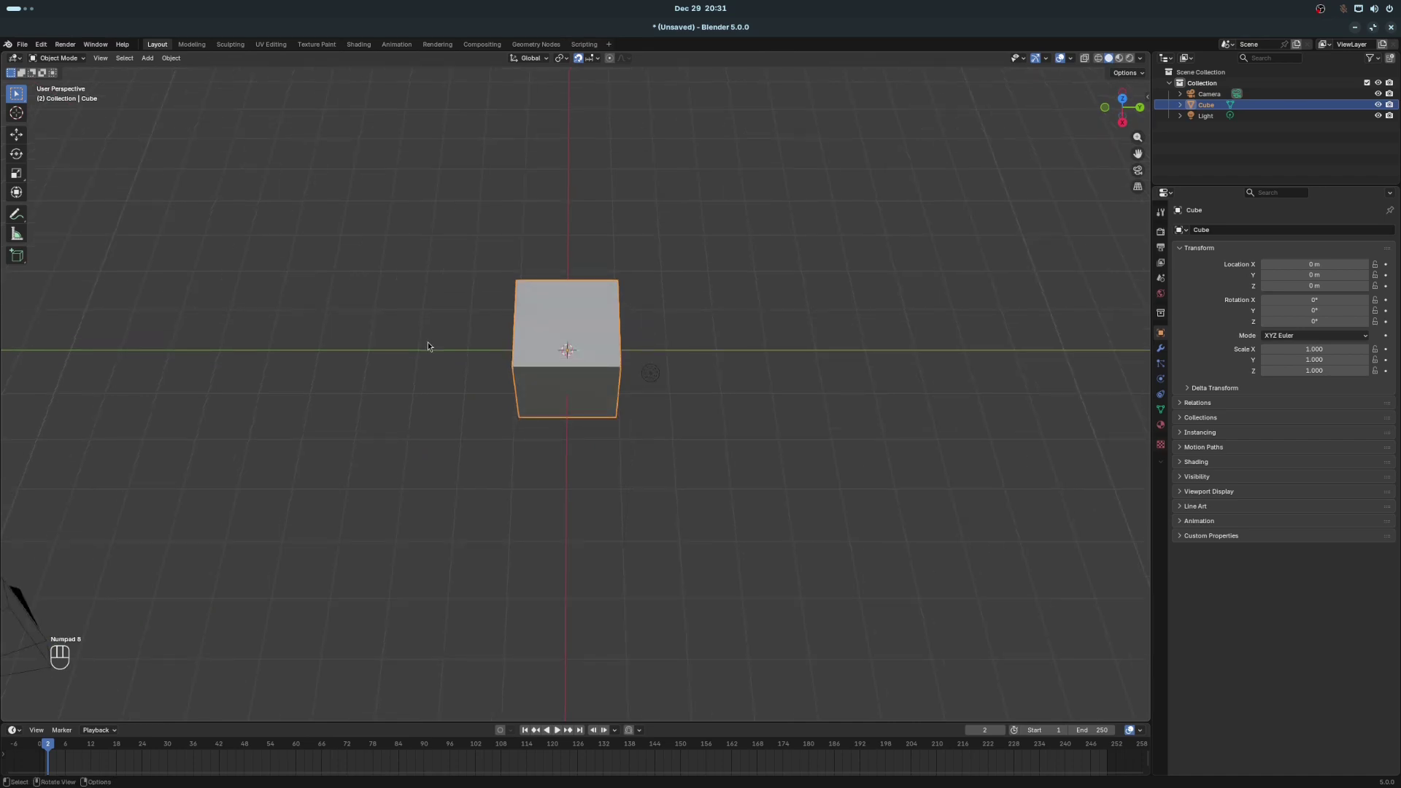
{"action": "key", "text": "KP_8"}
{"action": "key", "text": "KP_8"}
{"action": "key", "text": "KP_8"}
{"action": "key", "text": "KP_8"}
{"action": "key", "text": "KP_8"}
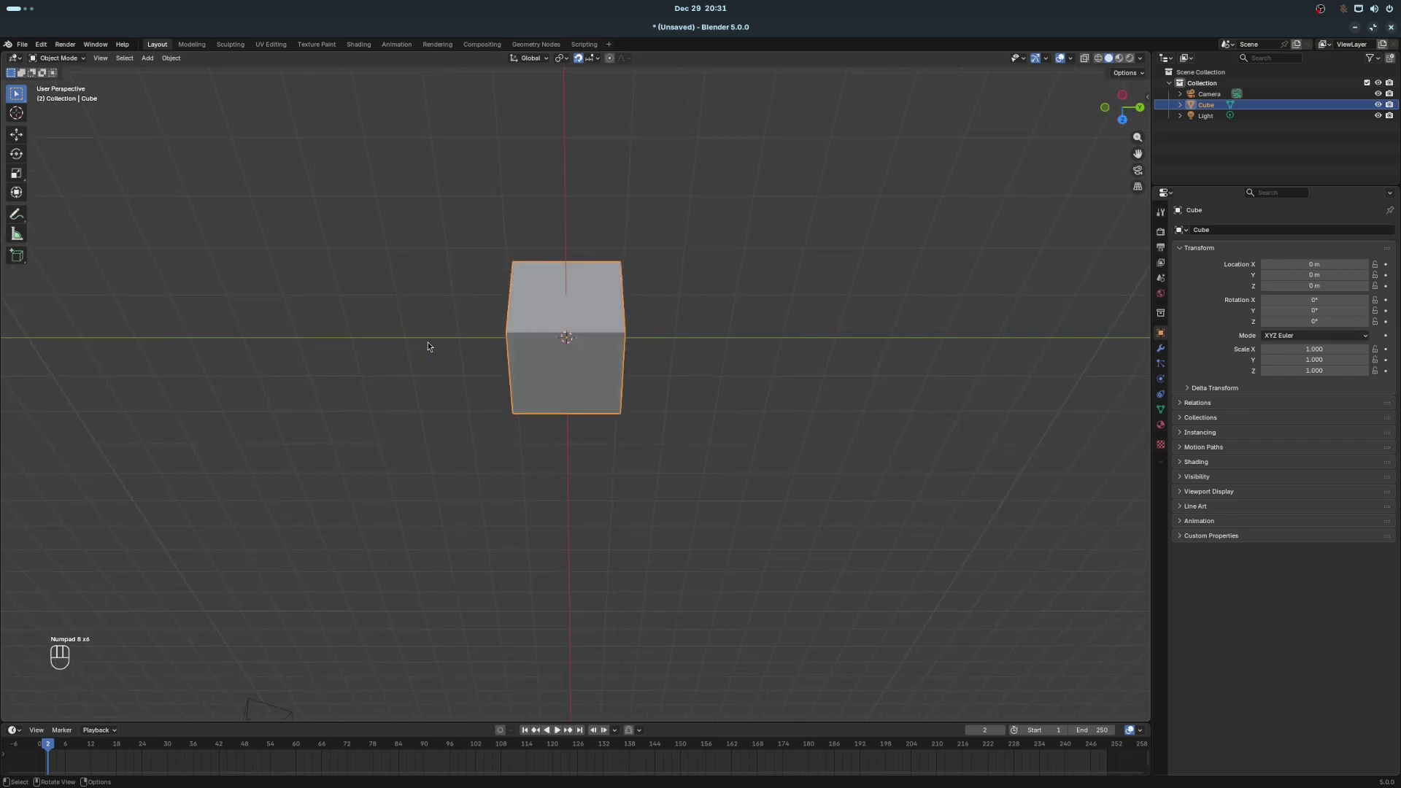
{"action": "key", "text": "KP_2"}
{"action": "key", "text": "KP_2"}
{"action": "key", "text": "KP_2"}
{"action": "key", "text": "KP_2"}
{"action": "key", "text": "KP_2"}
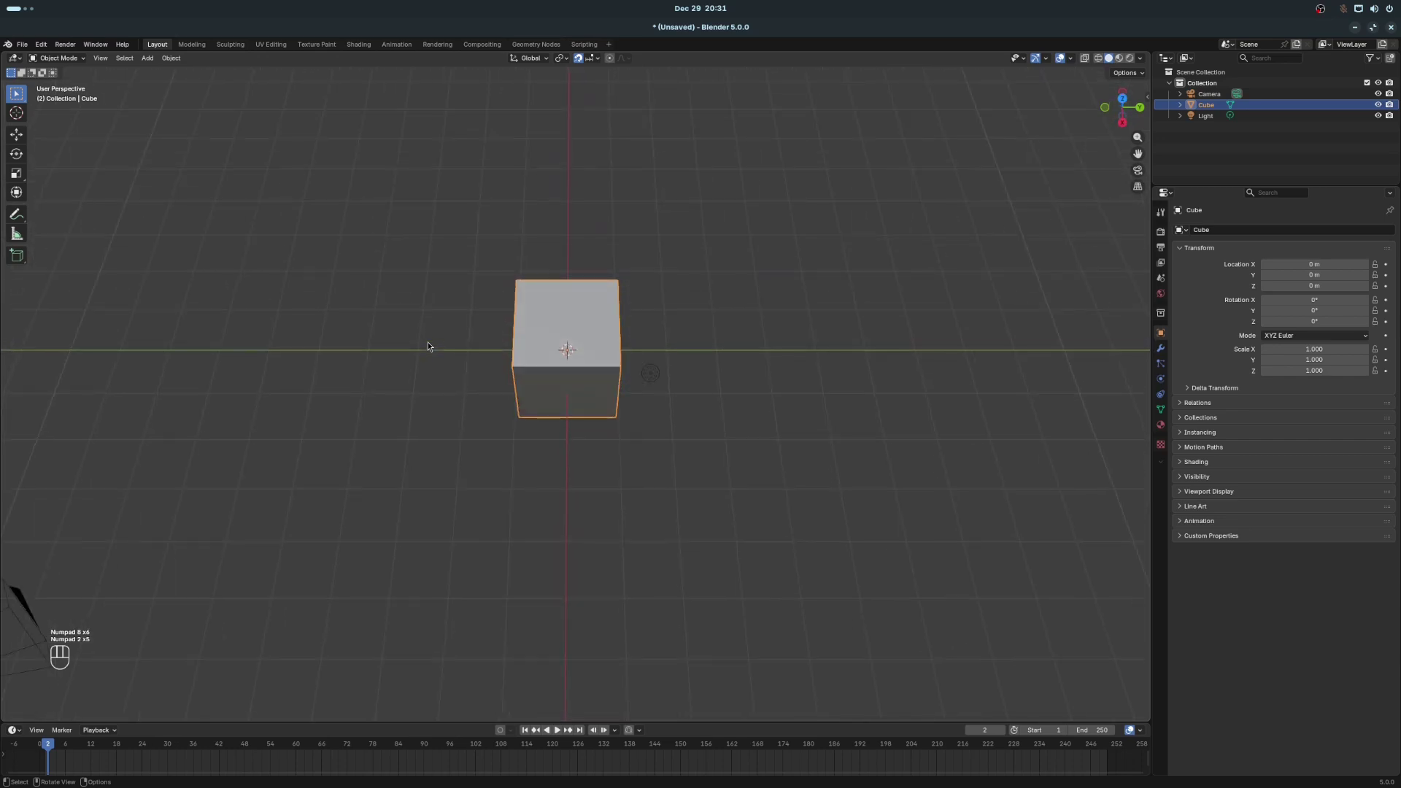
Rotate the view sideways around the cube in fixed increments, first one way and further the other way
{"action": "key", "text": "KP_4"}
{"action": "key", "text": "KP_4"}
{"action": "key", "text": "KP_4"}
{"action": "key", "text": "KP_6"}
{"action": "key", "text": "KP_6"}
{"action": "key", "text": "KP_6"}
{"action": "key", "text": "KP_6"}
{"action": "key", "text": "KP_6"}
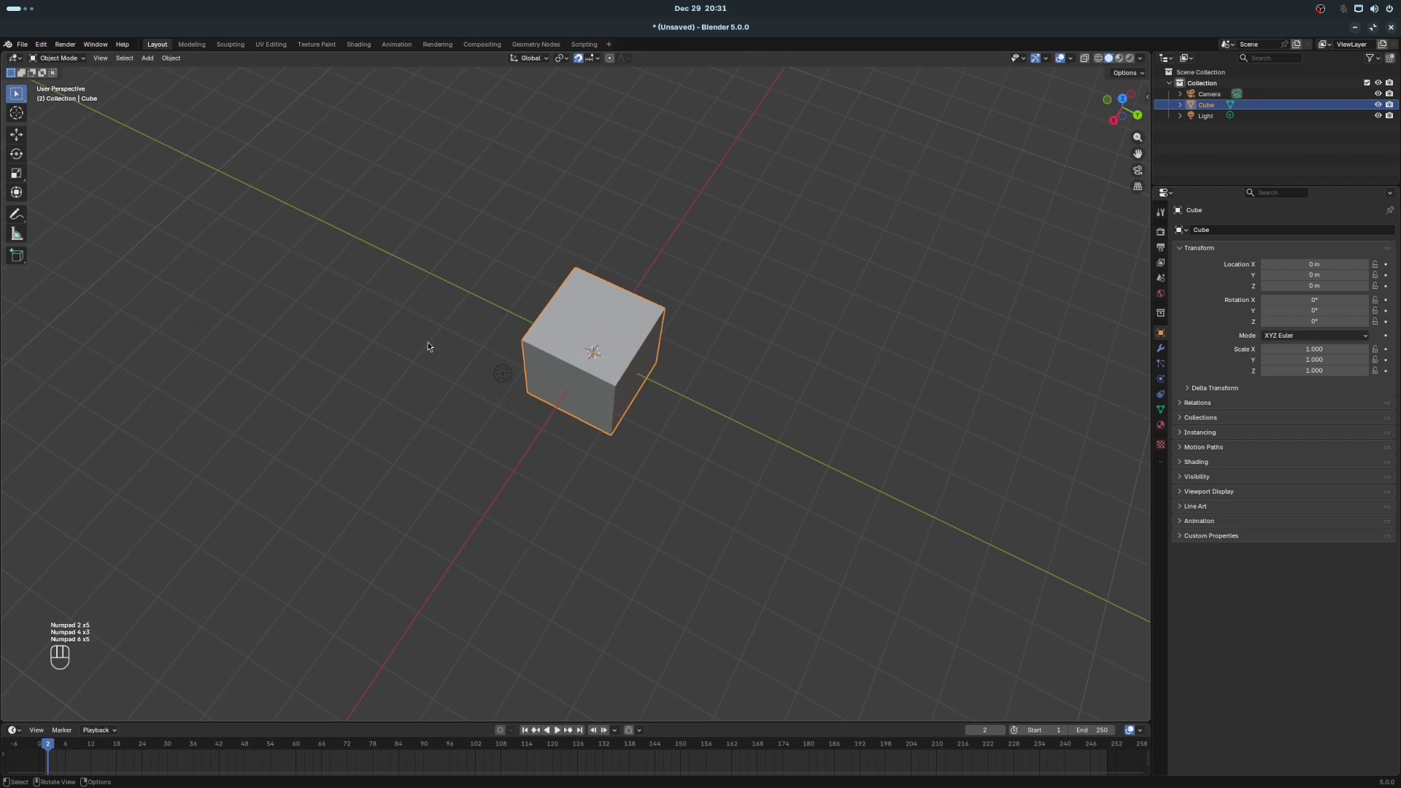
Flip the view to the opposite side of the cube and back several times
{"action": "key", "text": "KP_9"}
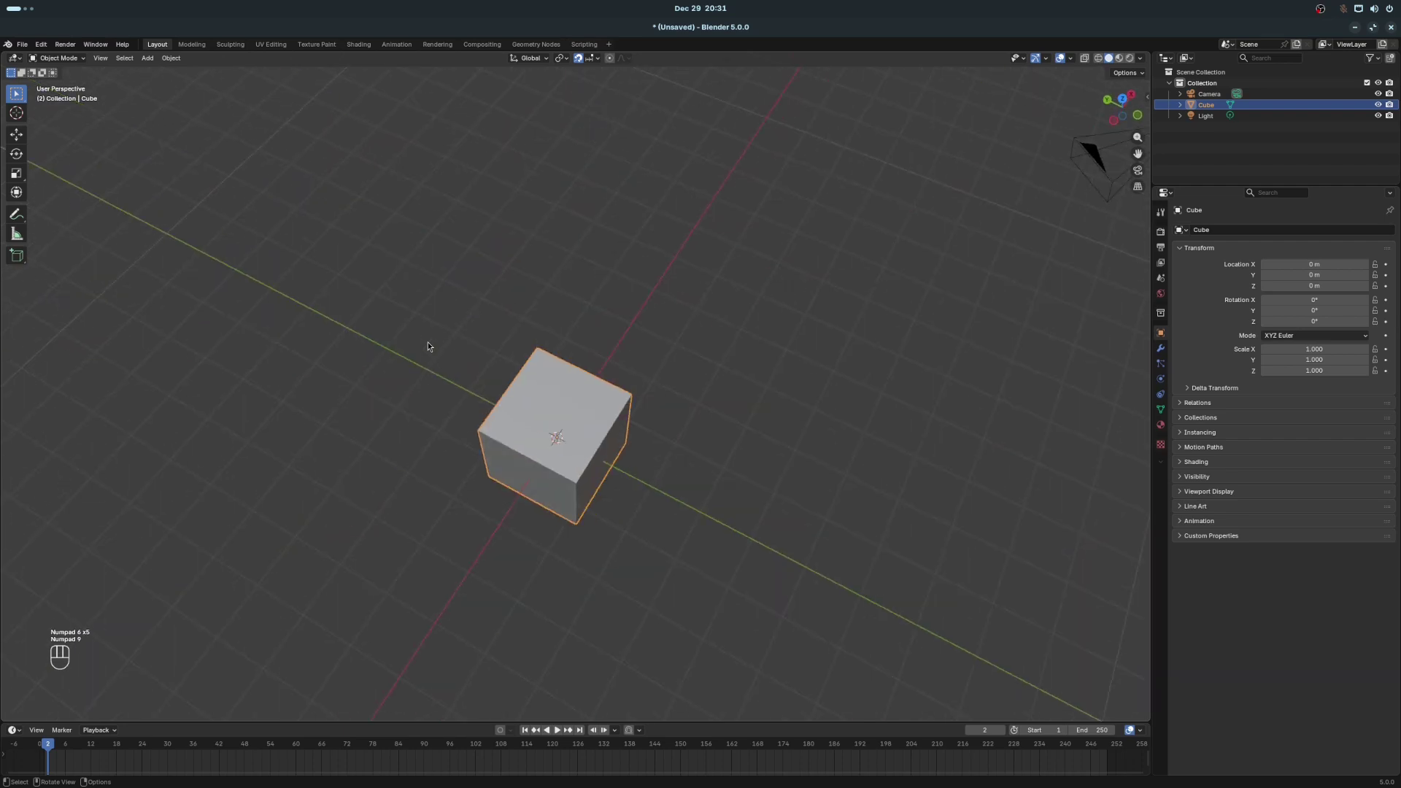
{"action": "key", "text": "KP_9"}
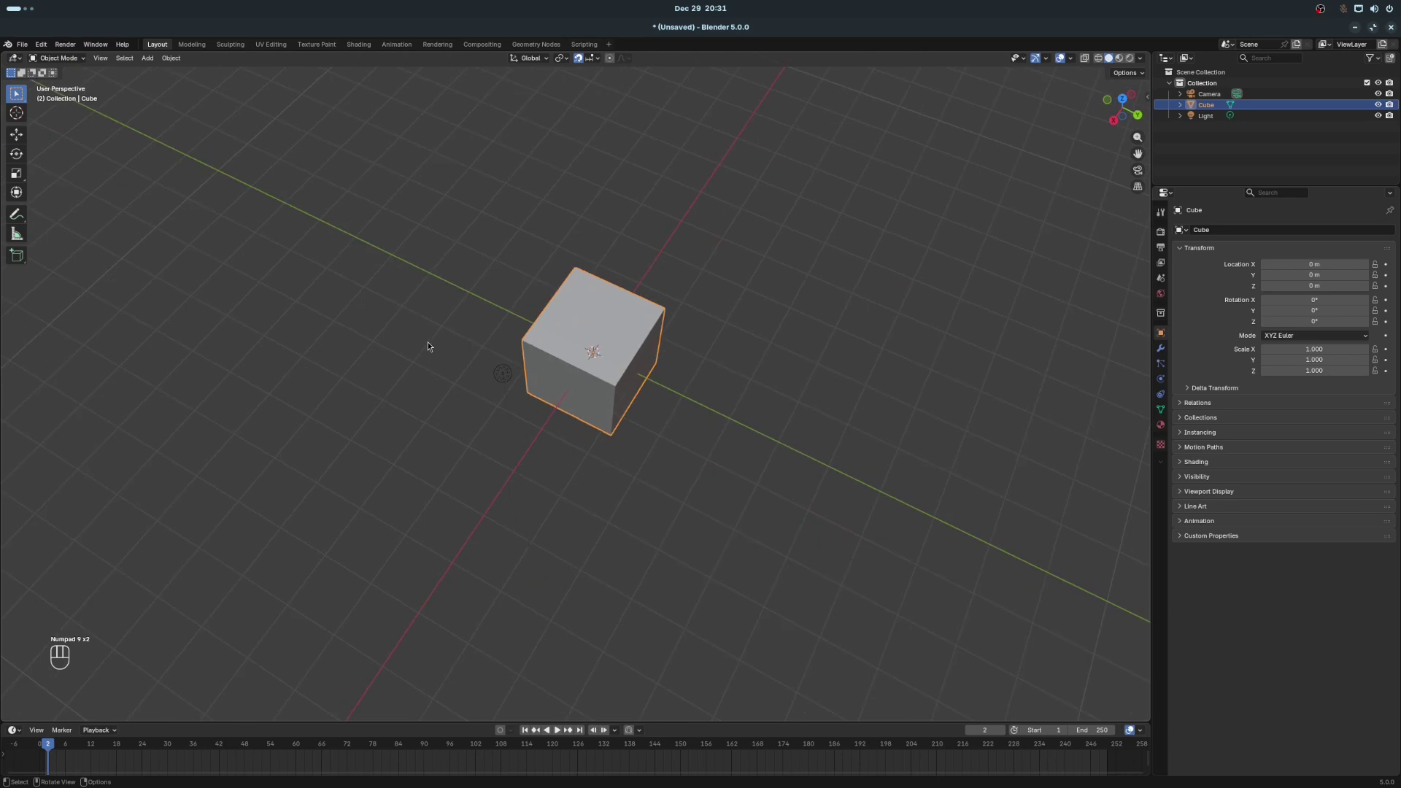
{"action": "key", "text": "KP_9"}
{"action": "key", "text": "KP_9"}
{"action": "key", "text": "KP_9"}
{"action": "key", "text": "KP_9"}
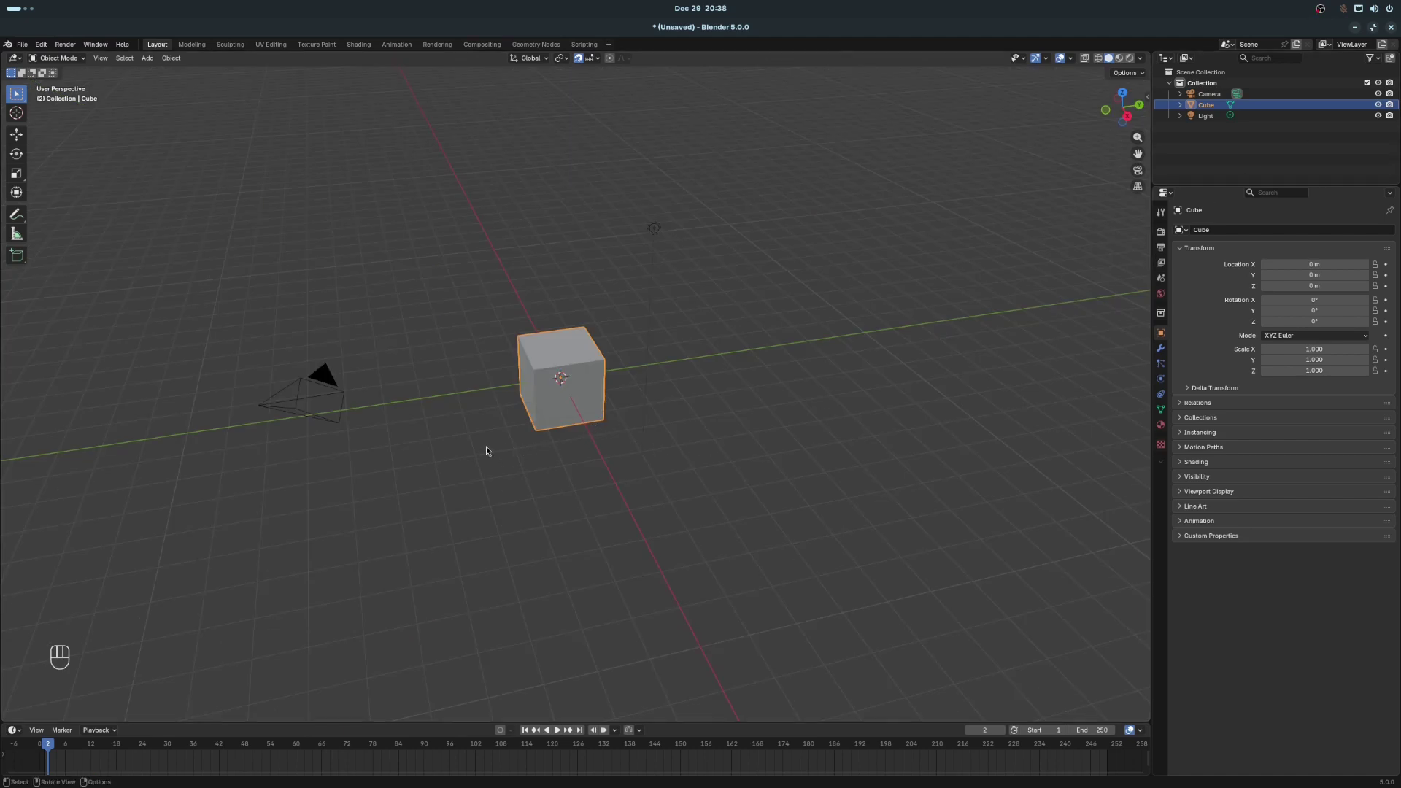
Pan the view across the scene and orbit to another side of the cube
{"action": "key", "text": "shift"}
{"action": "middle_click_drag", "start_coordinate": [484, 445], "coordinate": [525, 422], "text": "shift"}
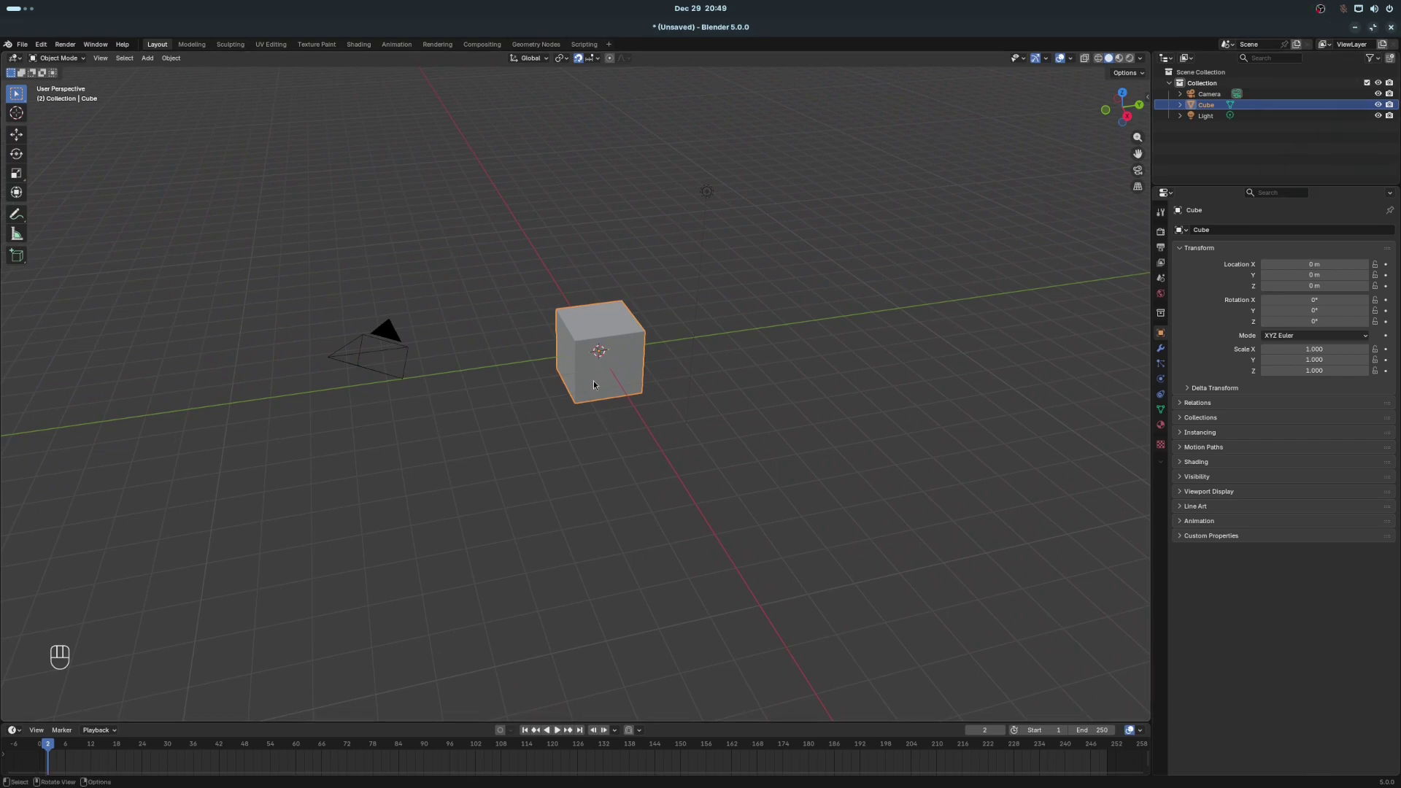
{"action": "middle_click_drag", "start_coordinate": [492, 413], "coordinate": [566, 409]}
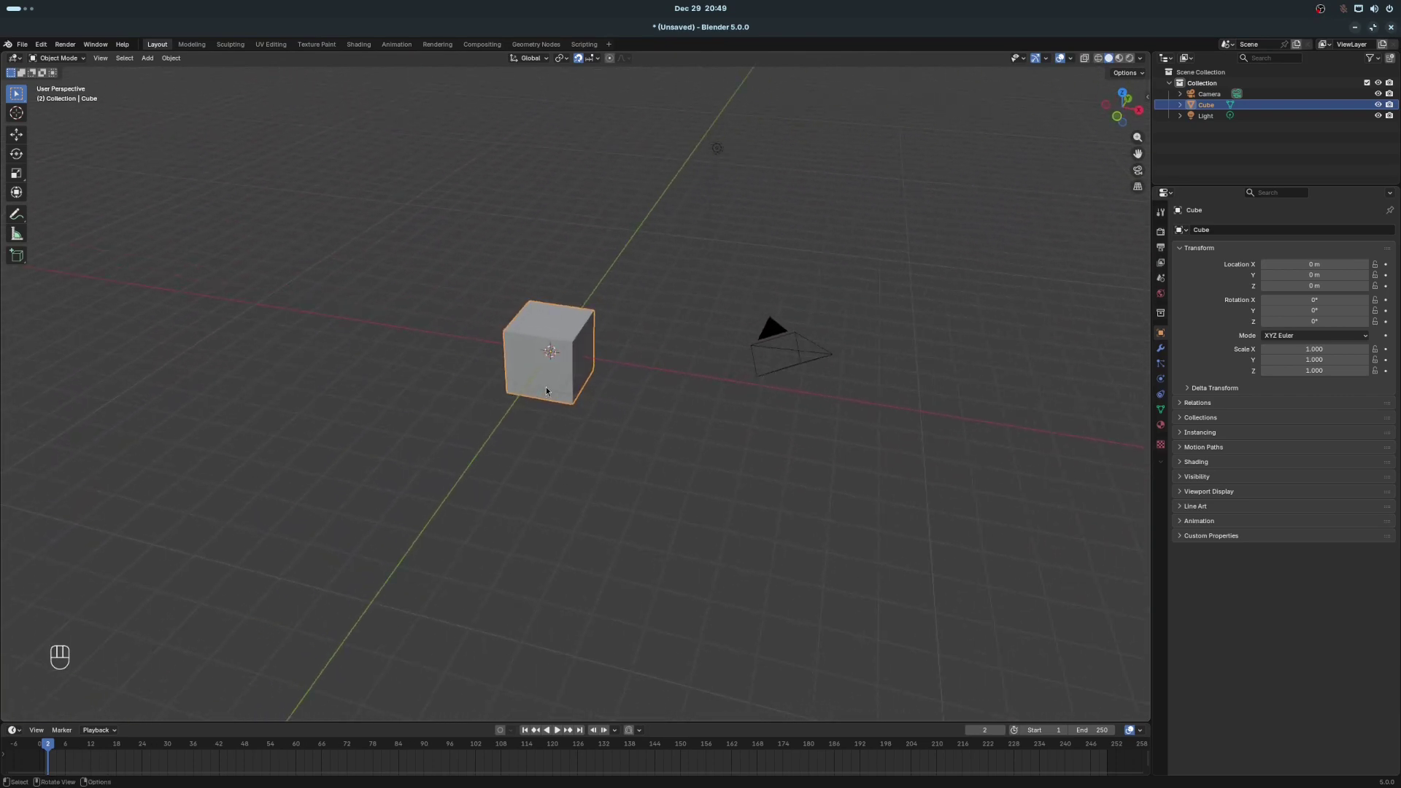
Switch the cube repeatedly between Edit Mode and Object Mode, ending in Object Mode
{"action": "key", "text": "Tab"}
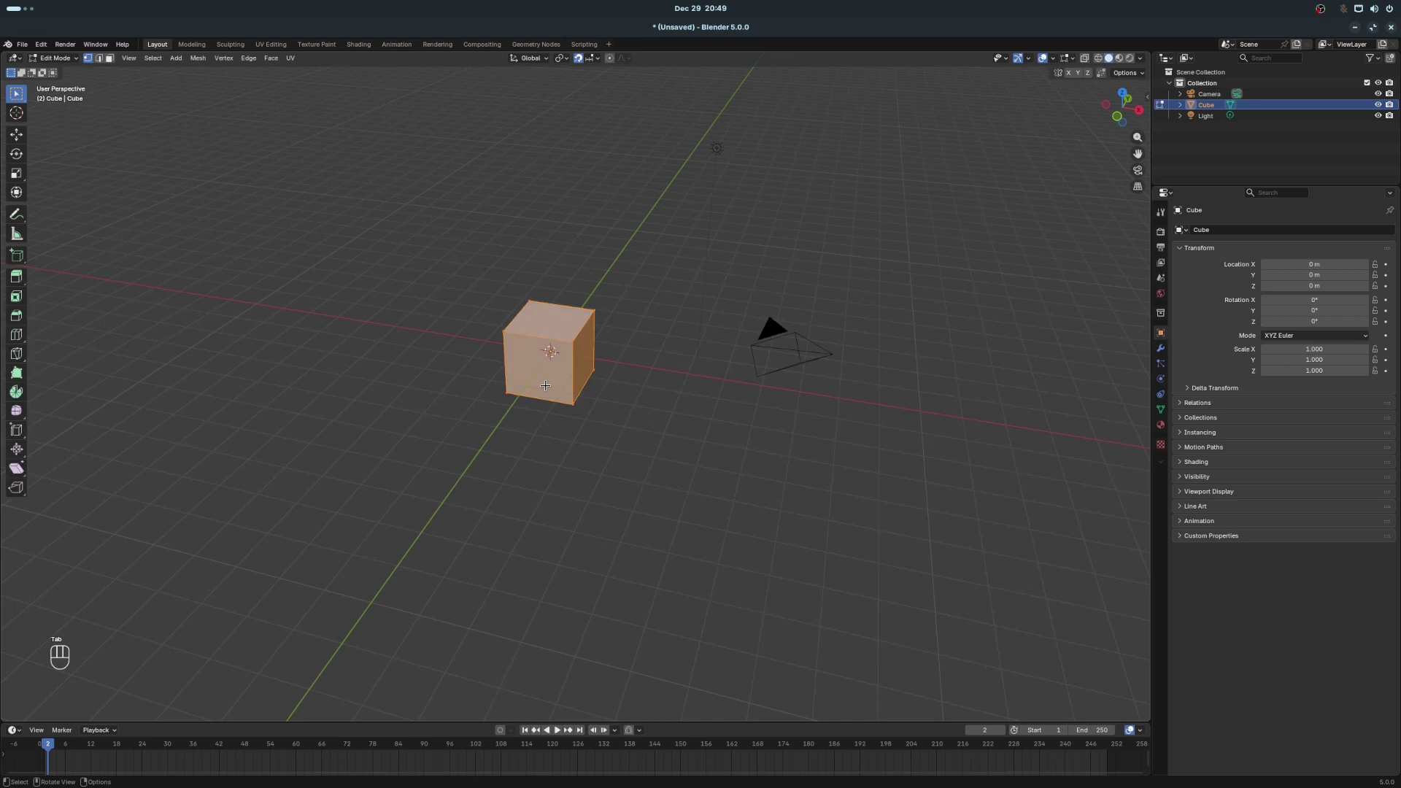
{"action": "key", "text": "Tab"}
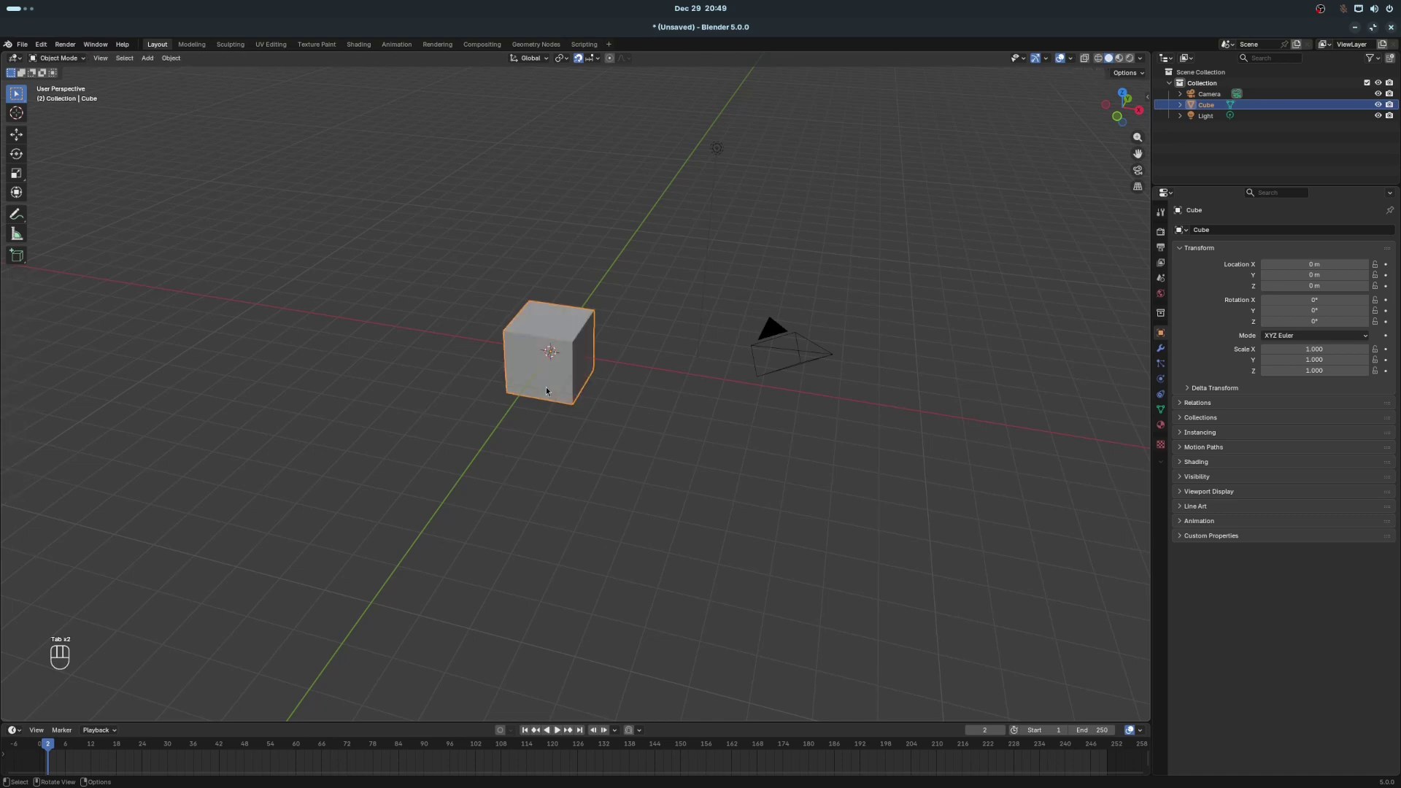
{"action": "key", "text": "Tab"}
{"action": "key", "text": "Tab"}
{"action": "key", "text": "Tab"}
{"action": "key", "text": "Tab"}
{"action": "left_click", "coordinate": [83, 59]}
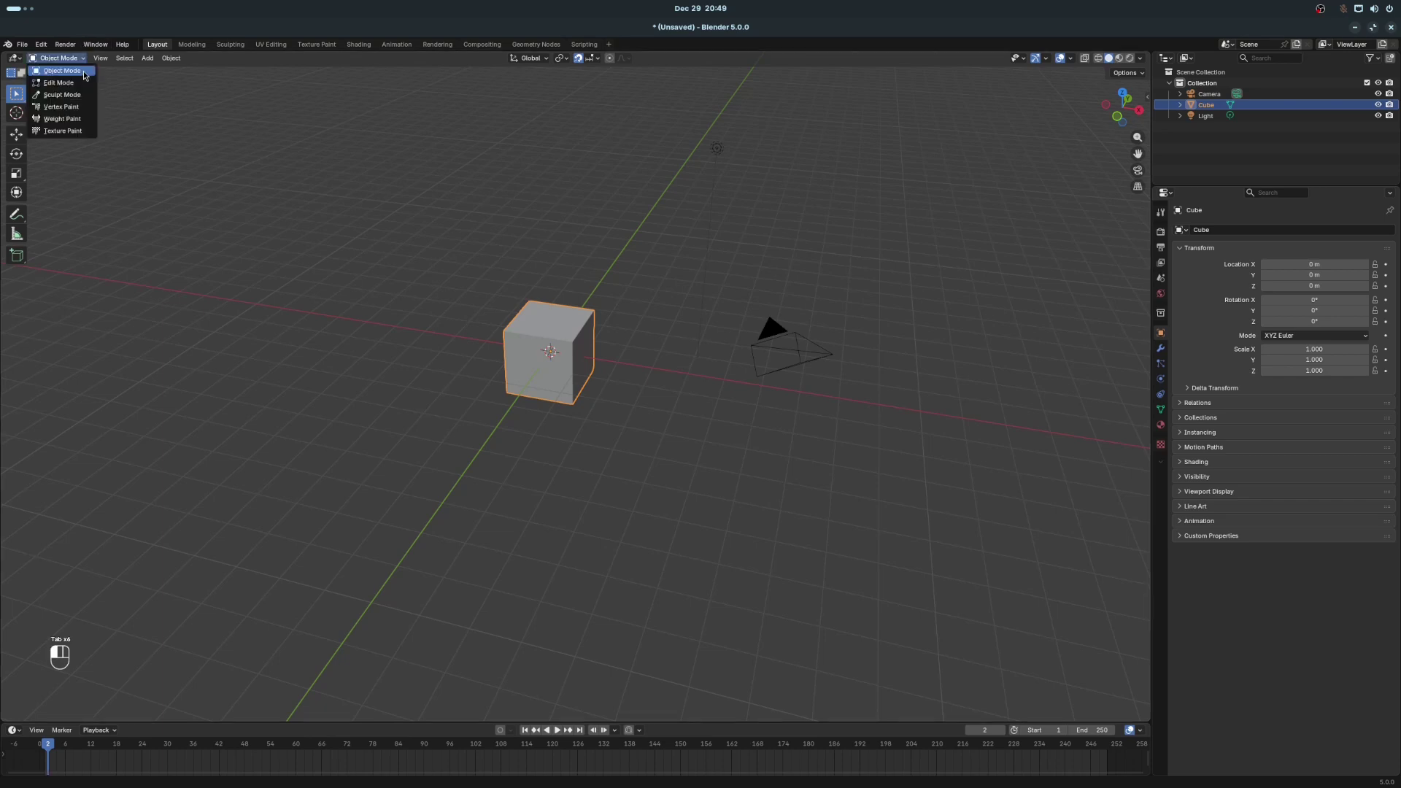
{"action": "left_click", "coordinate": [84, 88]}
{"action": "left_click", "coordinate": [74, 61]}
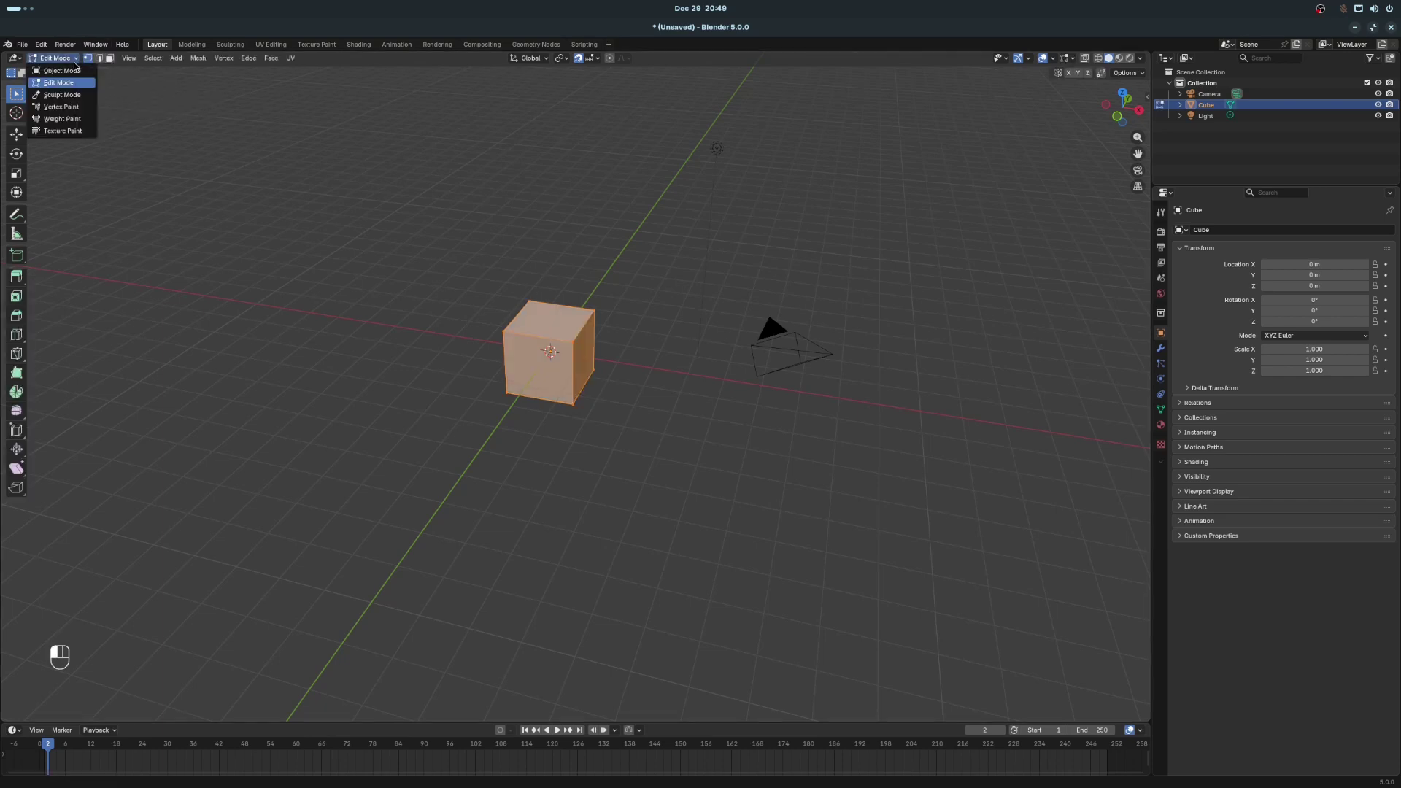
{"action": "left_click", "coordinate": [62, 71]}
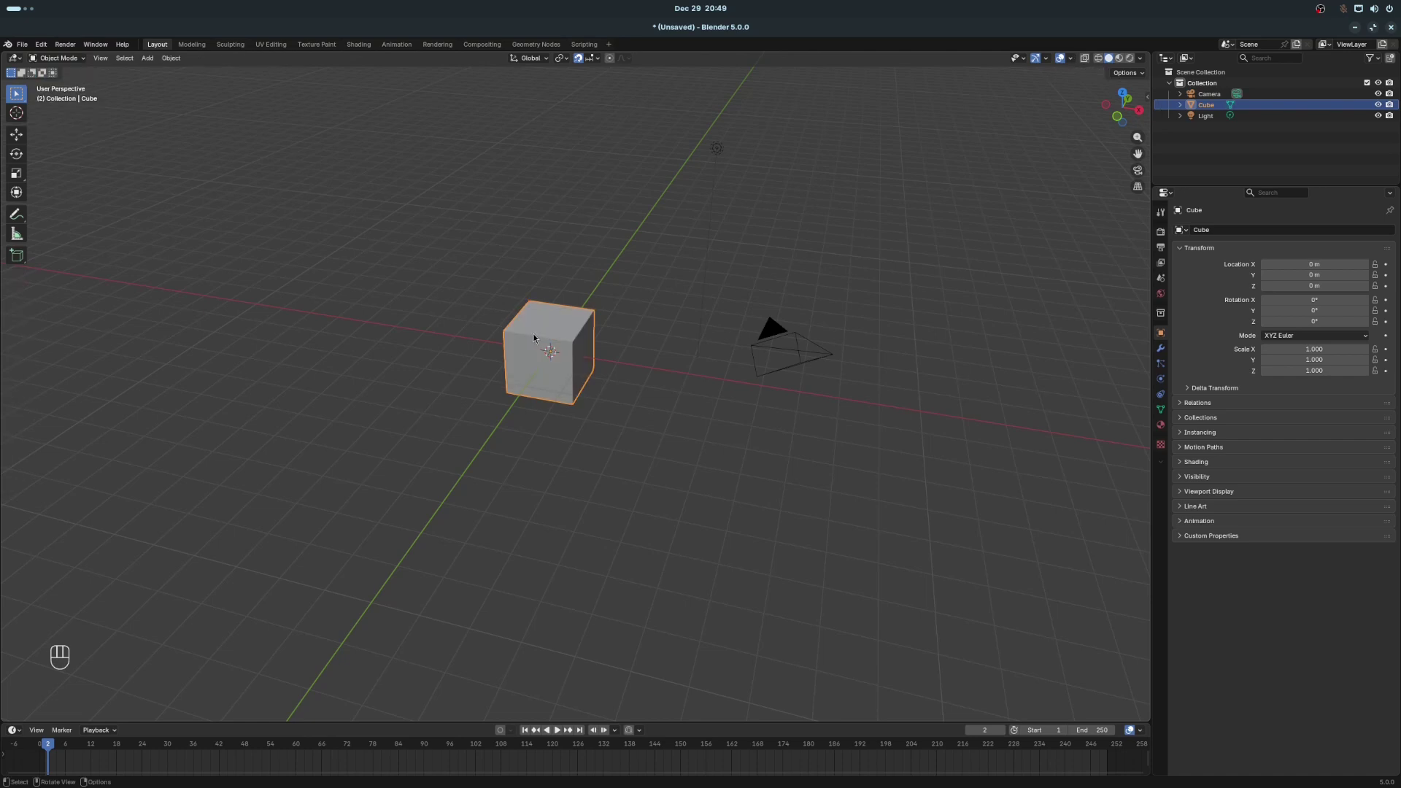
{"action": "key", "text": "Tab"}
{"action": "key", "text": "Tab"}
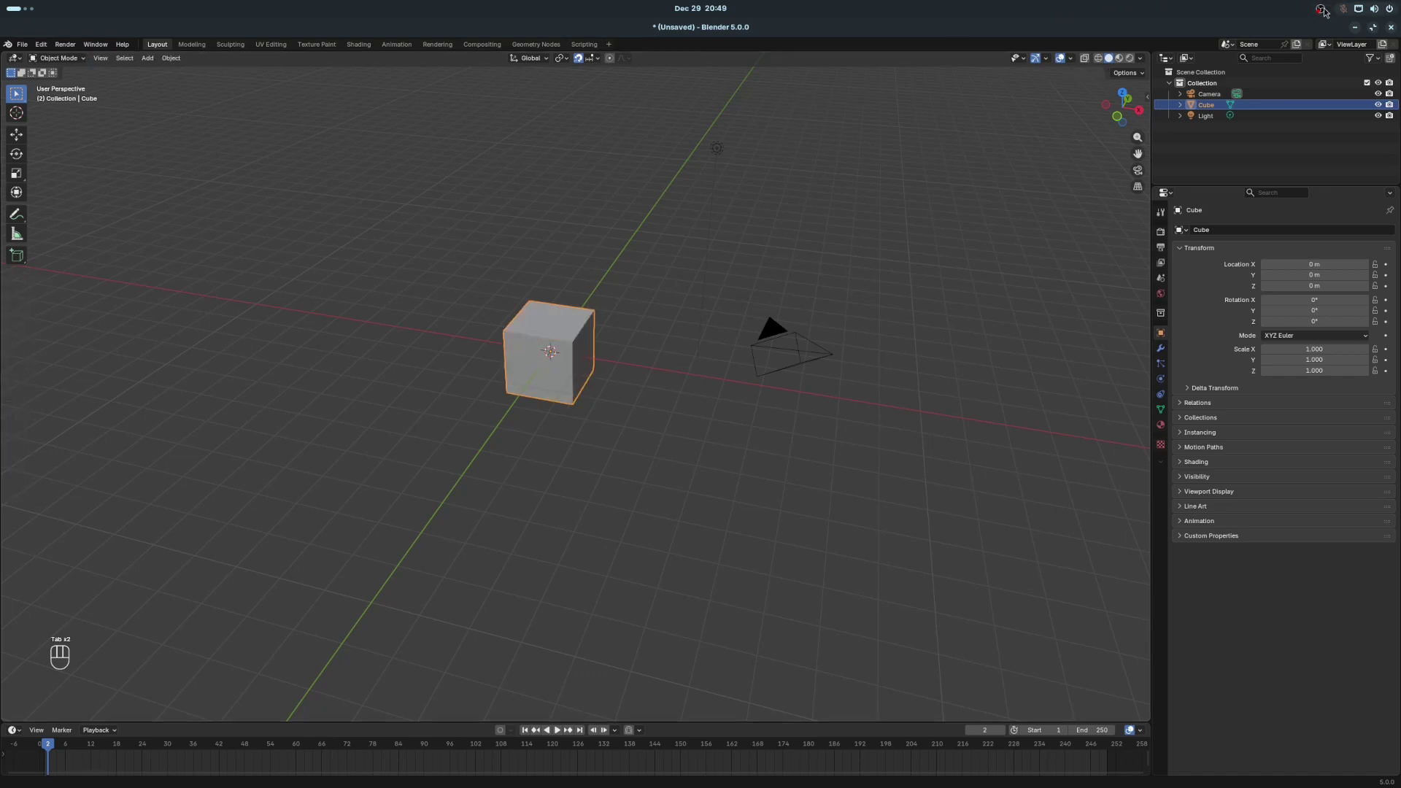
Move the cube along the global X axis and back to the origin at 0 m, and deselect it
{"action": "middle_click_drag", "start_coordinate": [511, 356], "coordinate": [467, 357]}
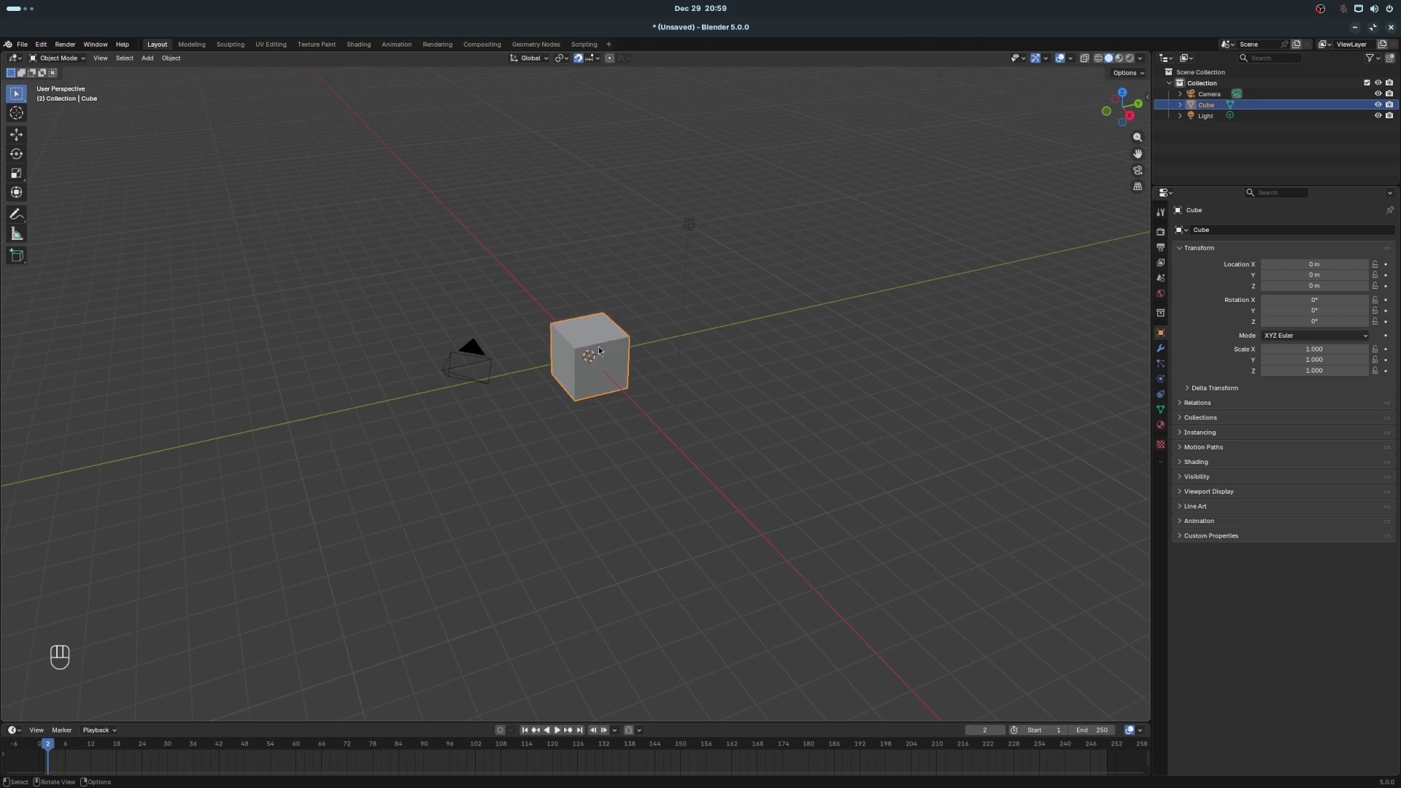
{"action": "key", "text": "g"}
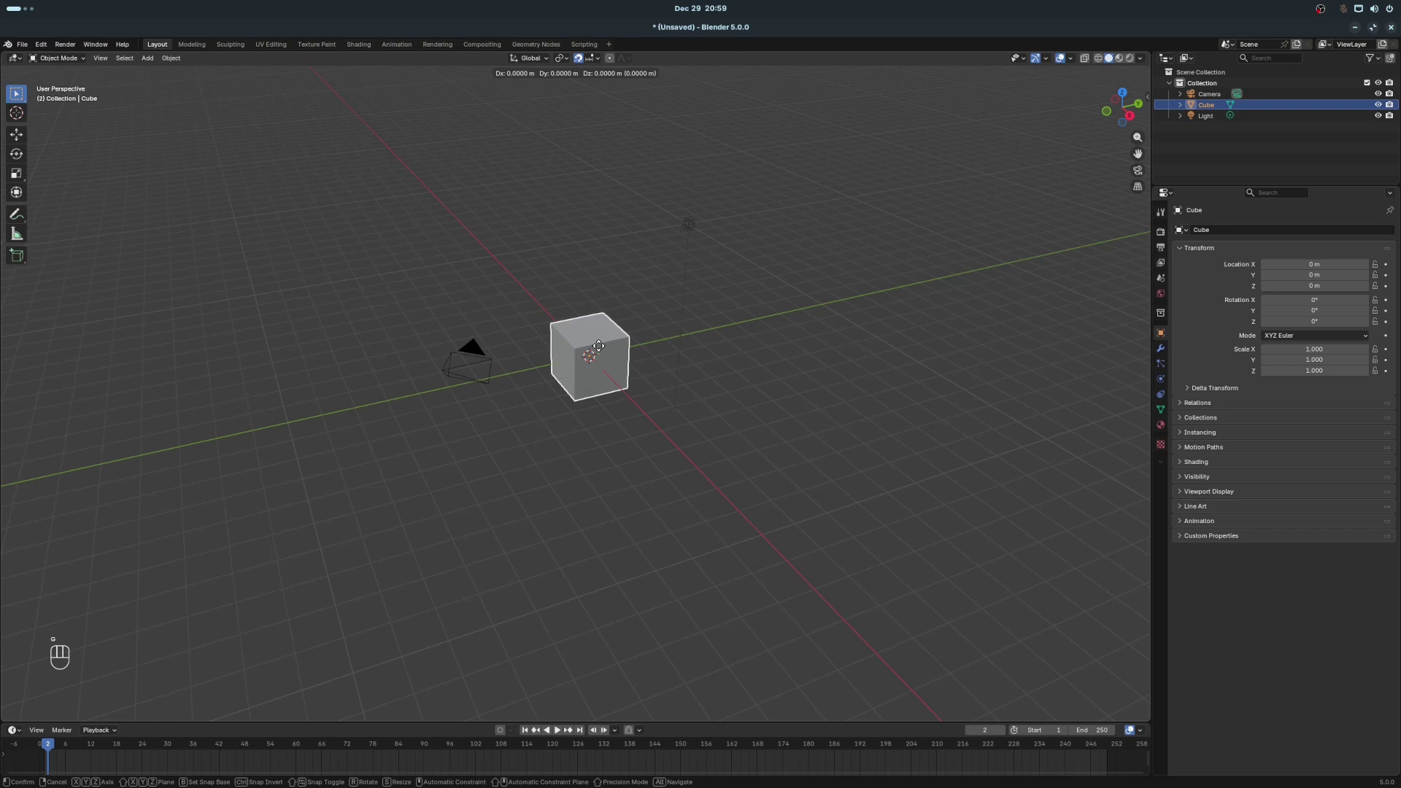
{"action": "key", "text": "x"}
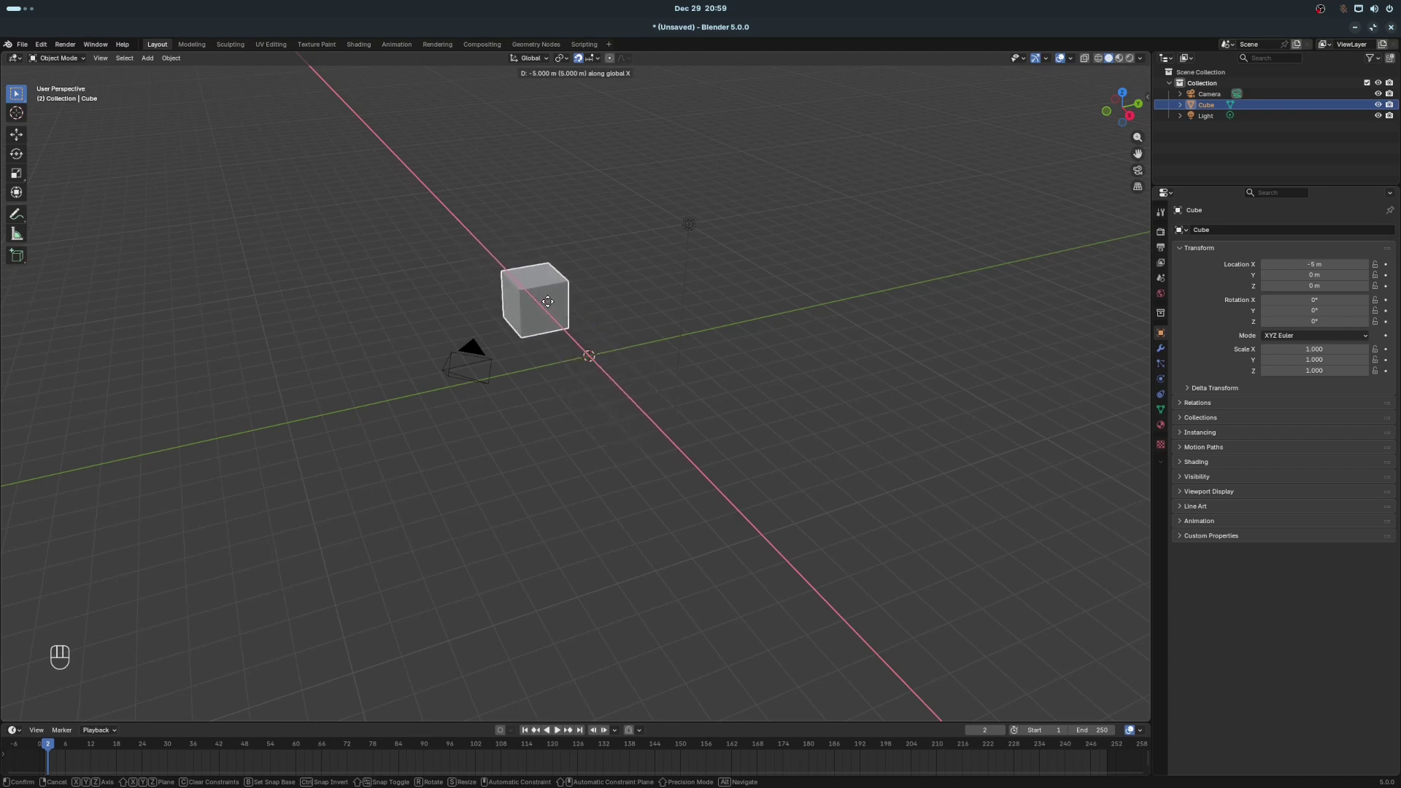
{"action": "left_click", "coordinate": [591, 359]}
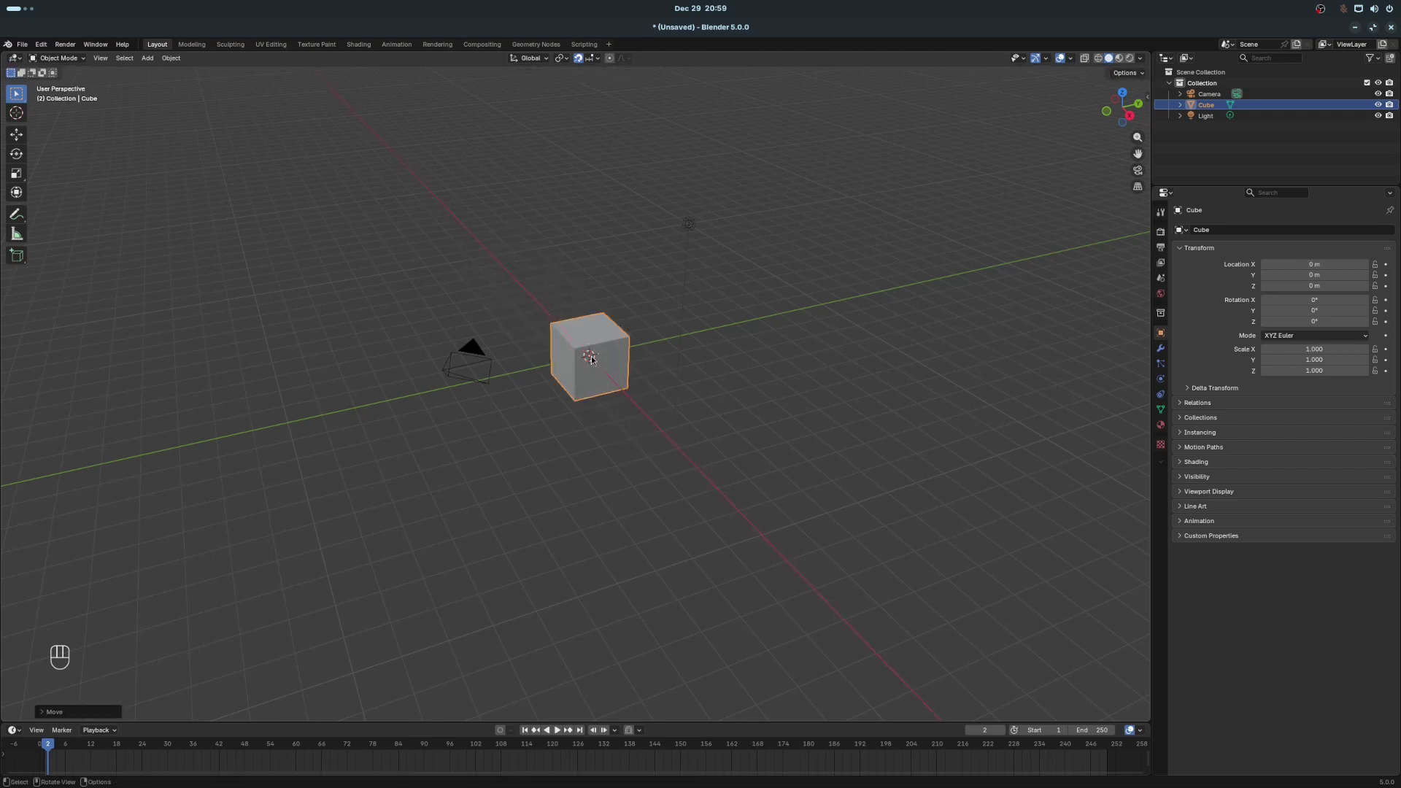
{"action": "left_click", "coordinate": [540, 462]}
{"action": "middle_click_drag", "start_coordinate": [397, 501], "coordinate": [472, 467]}
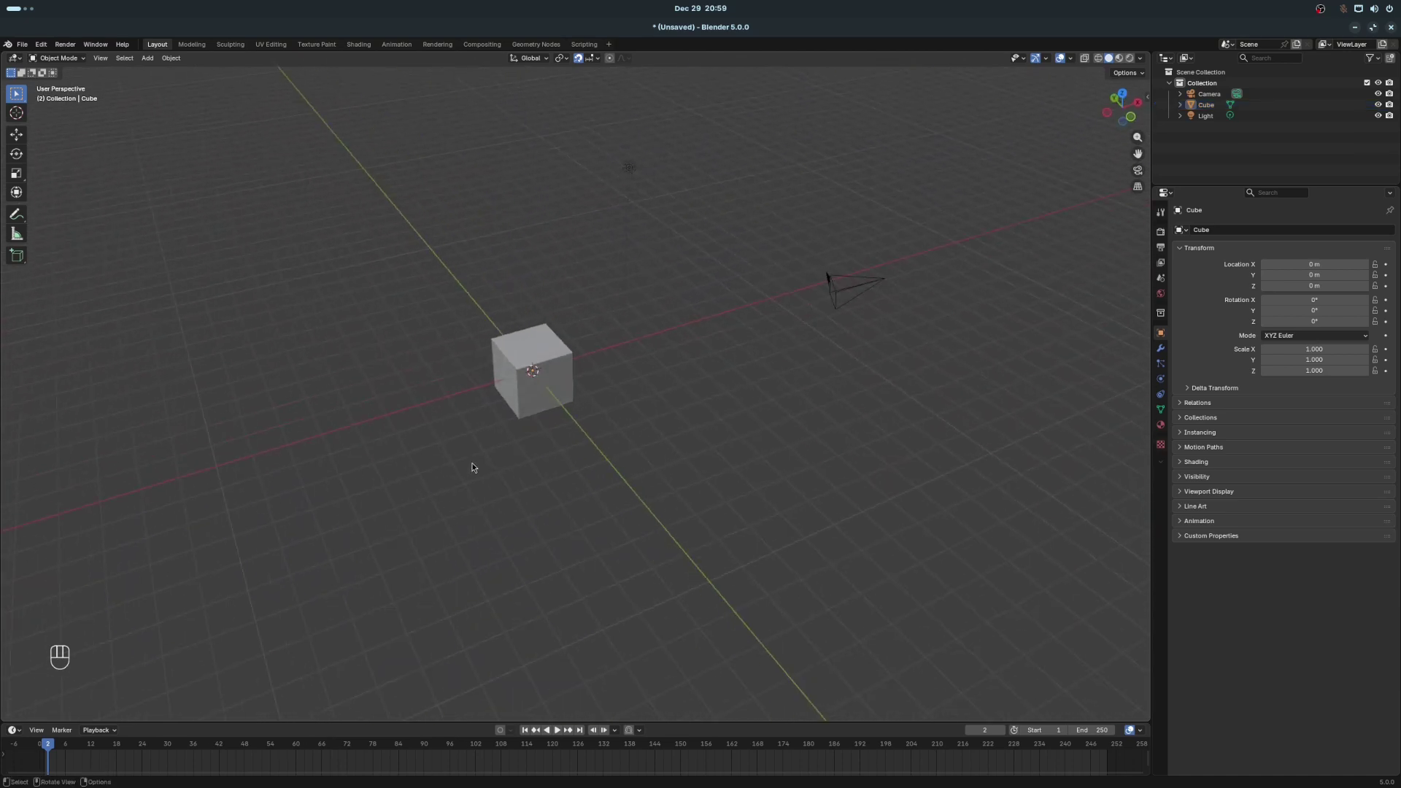
Use the Move tool to raise the cube along the Z axis to 3 m
{"action": "left_click", "coordinate": [16, 136]}
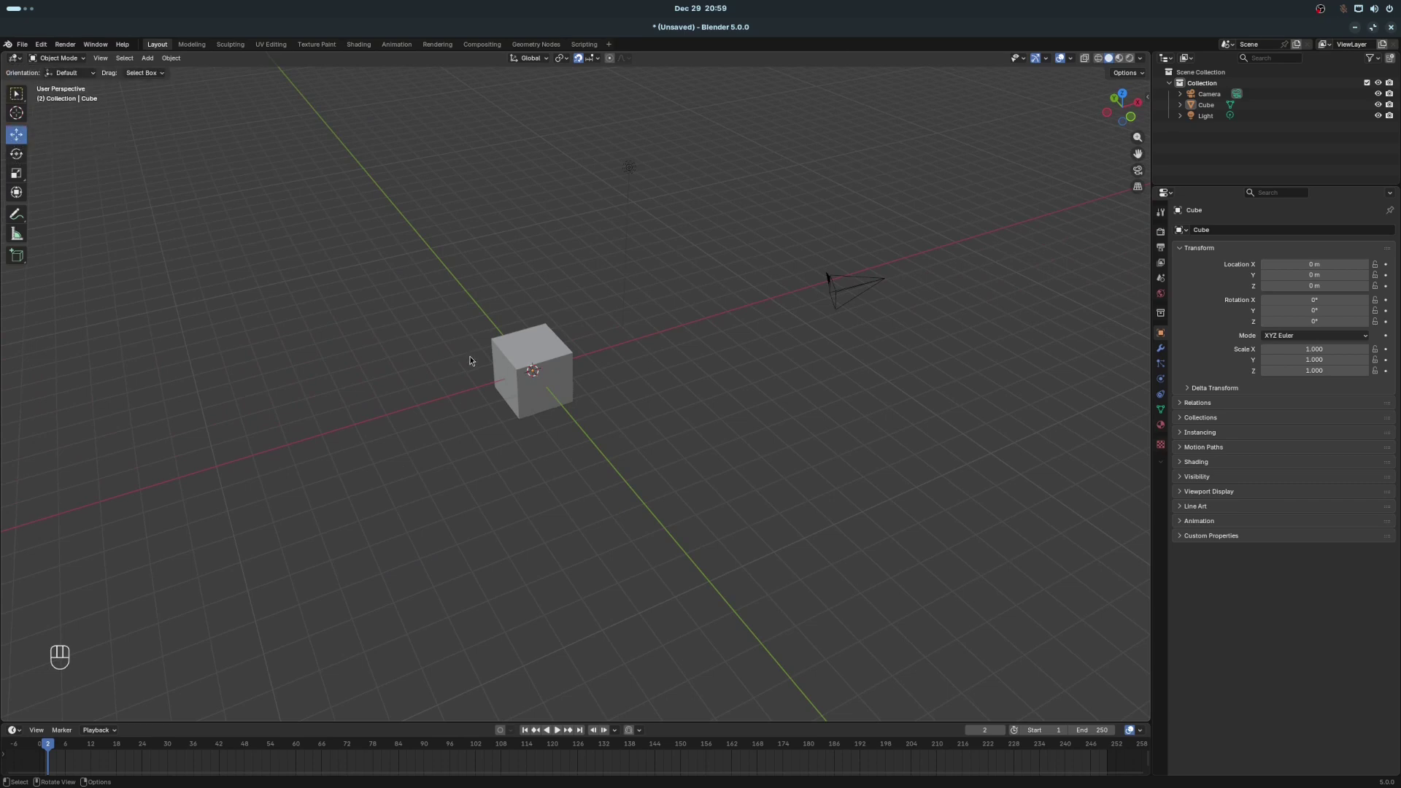
{"action": "left_click", "coordinate": [528, 370]}
{"action": "left_click_drag", "start_coordinate": [570, 362], "coordinate": [421, 234]}
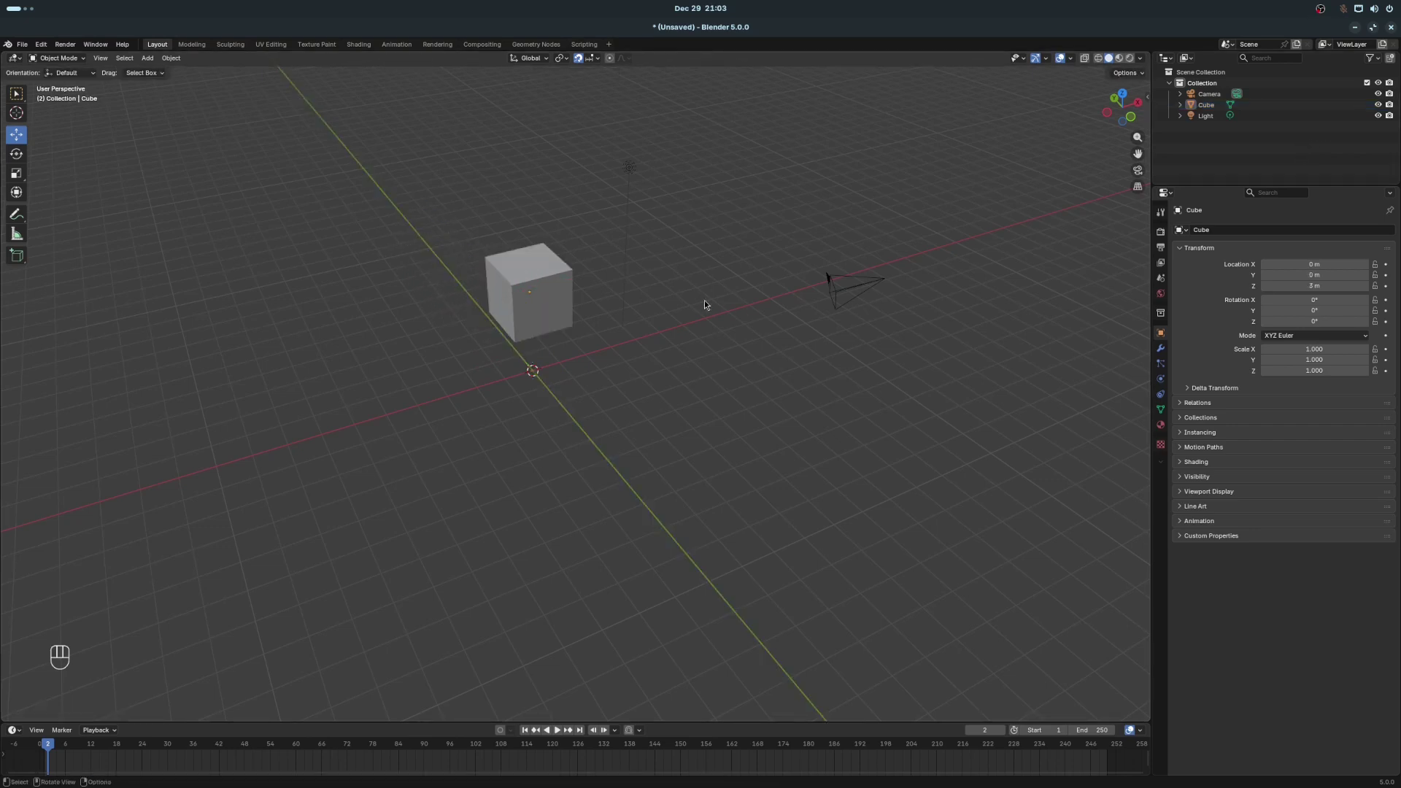
Rotate the cube freely and about the global X, Y and Z axes, leaving its Z rotation at about -1093.7°
{"action": "left_click", "coordinate": [532, 315]}
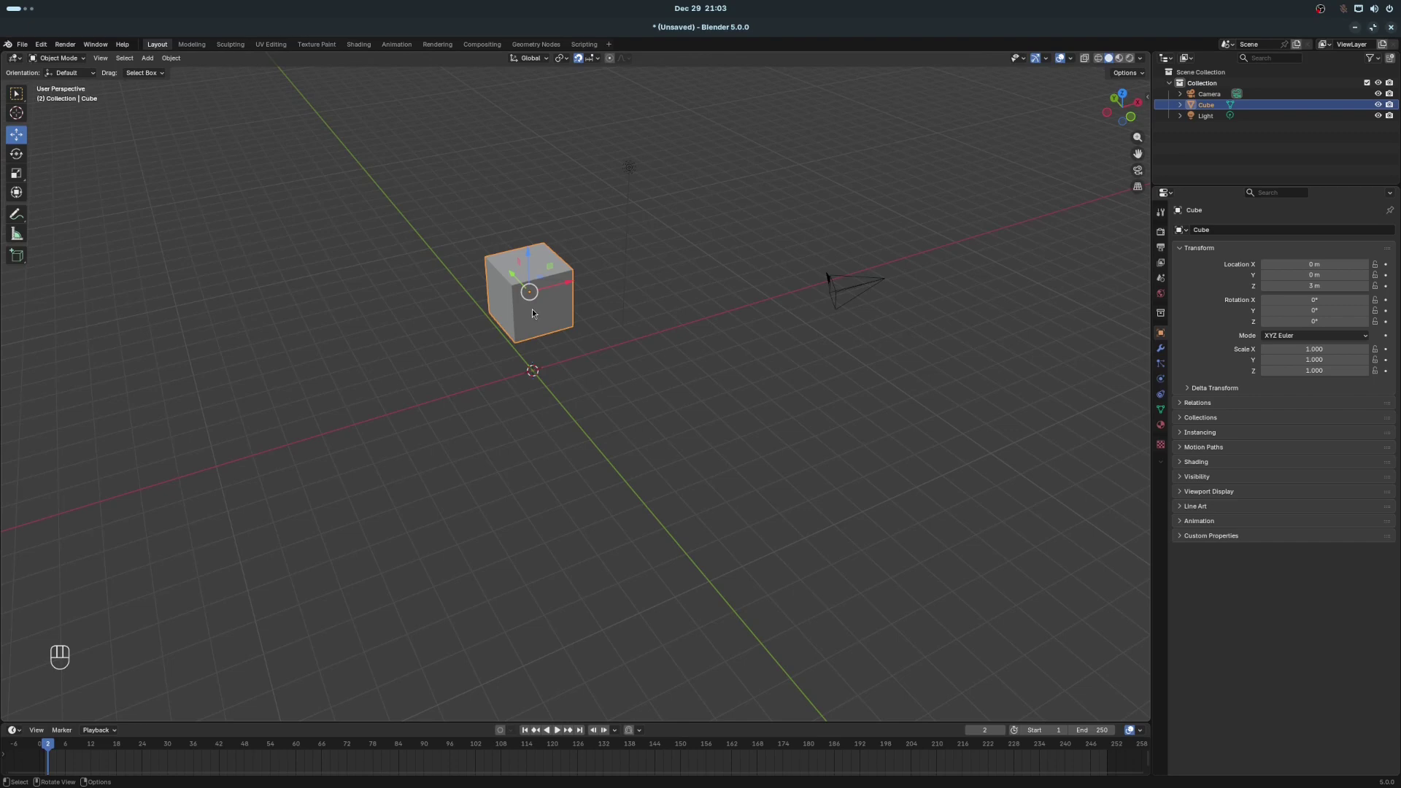
{"action": "key", "text": "r"}
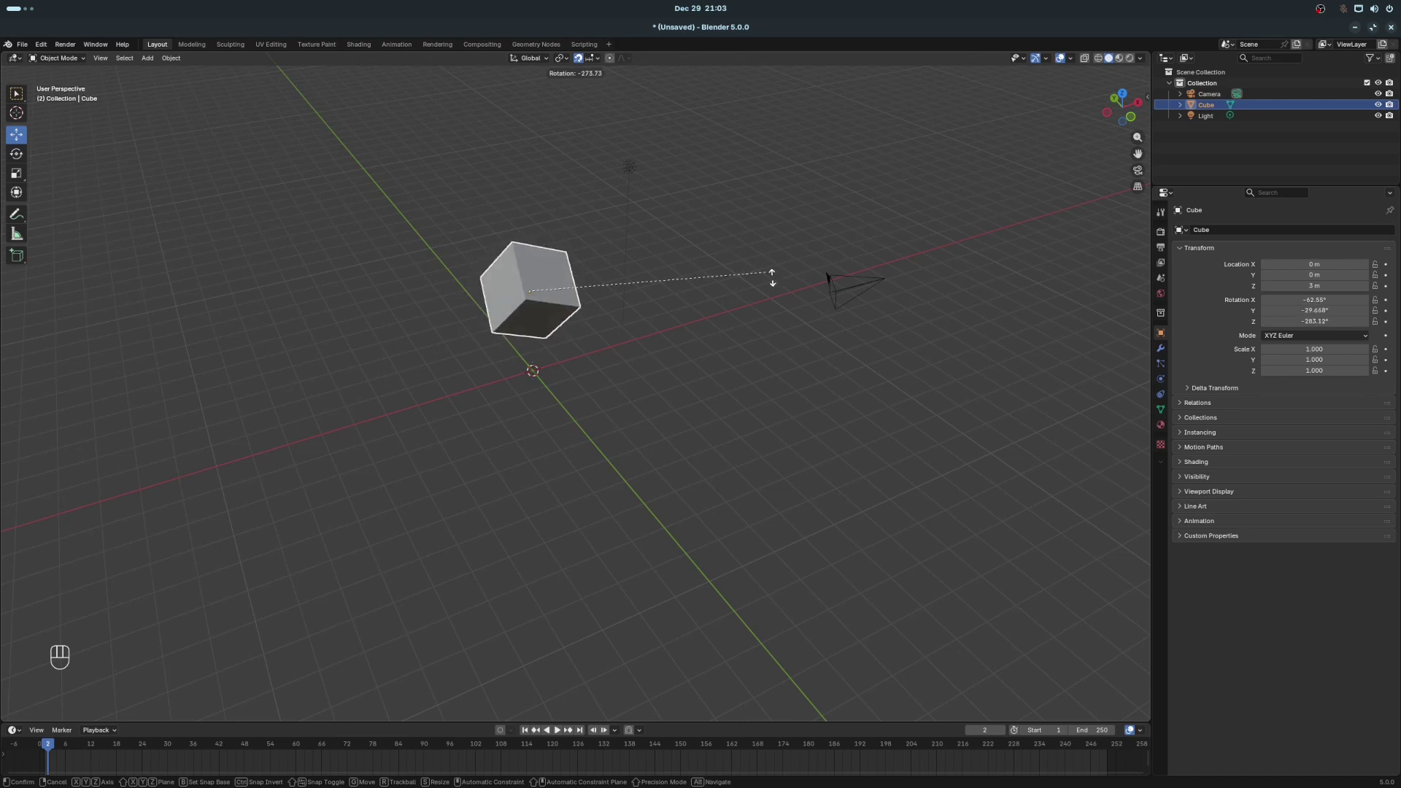
{"action": "key", "text": "x"}
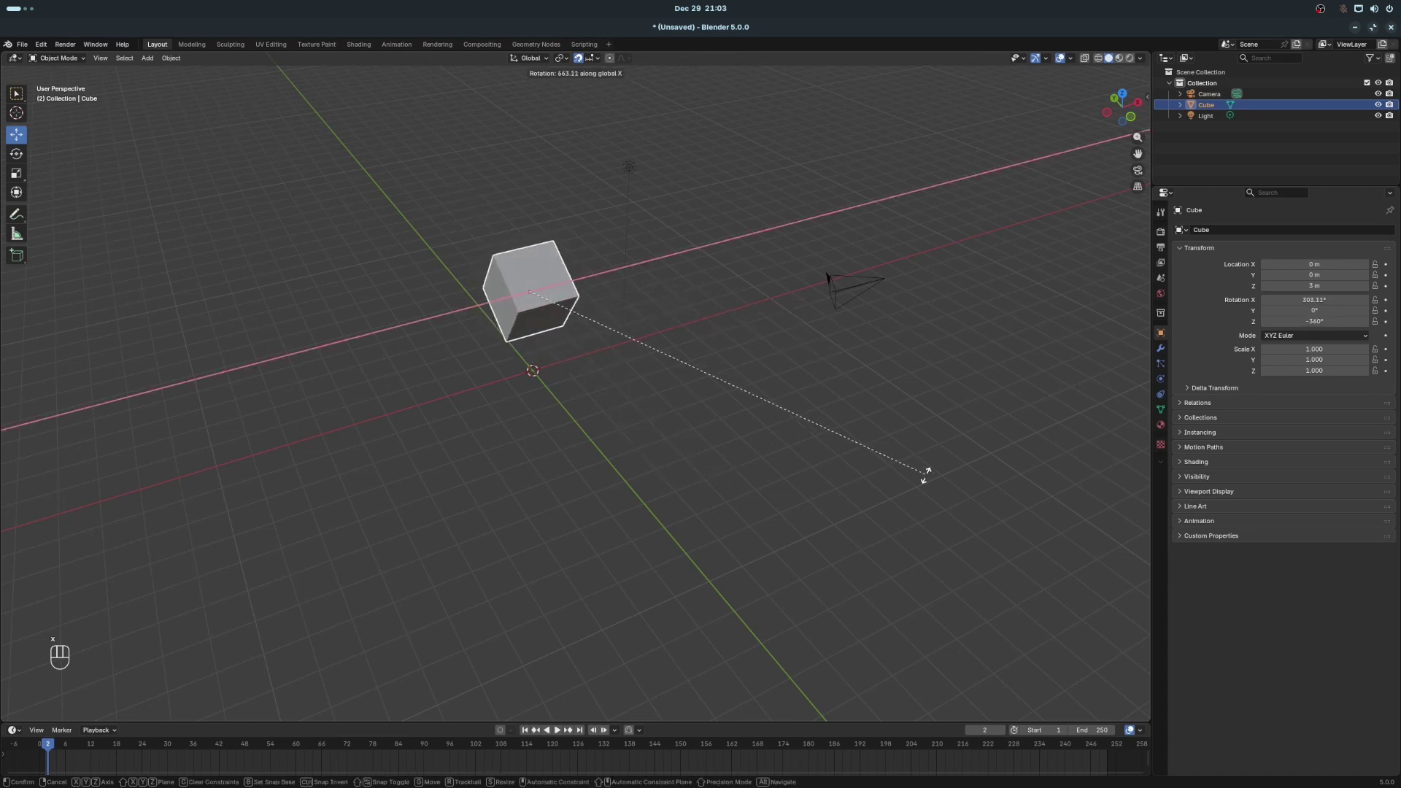
{"action": "key", "text": "y"}
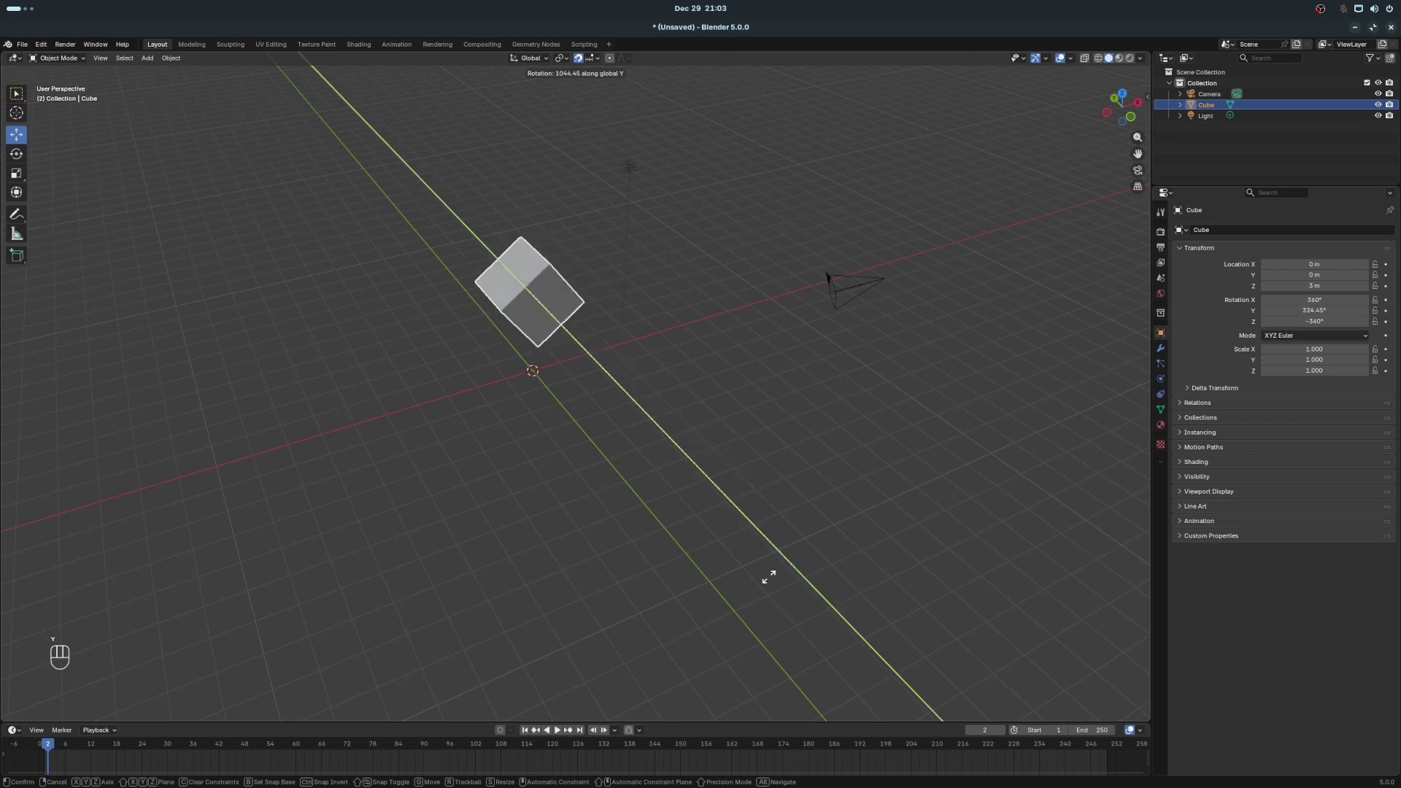
{"action": "key", "text": "z"}
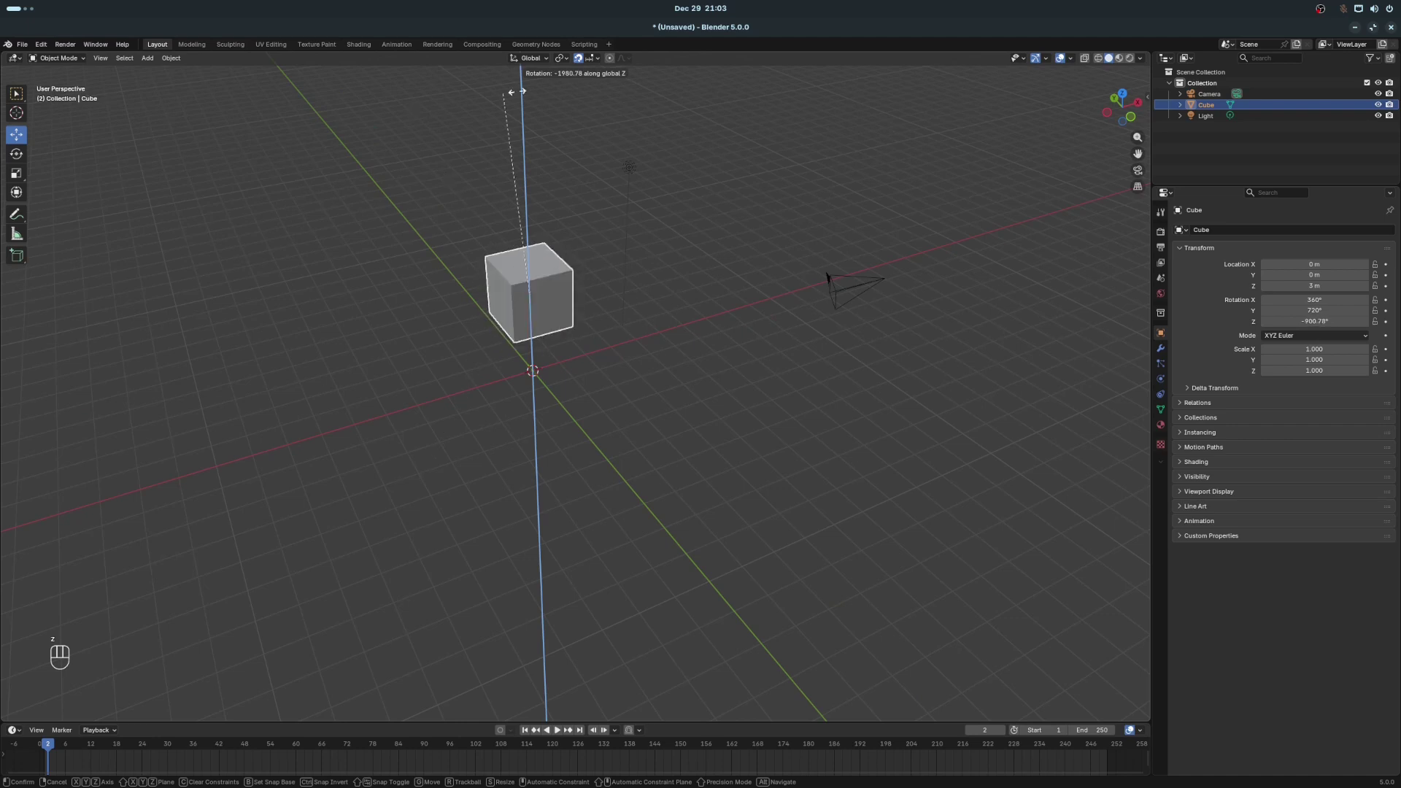
{"action": "left_click", "coordinate": [519, 401]}
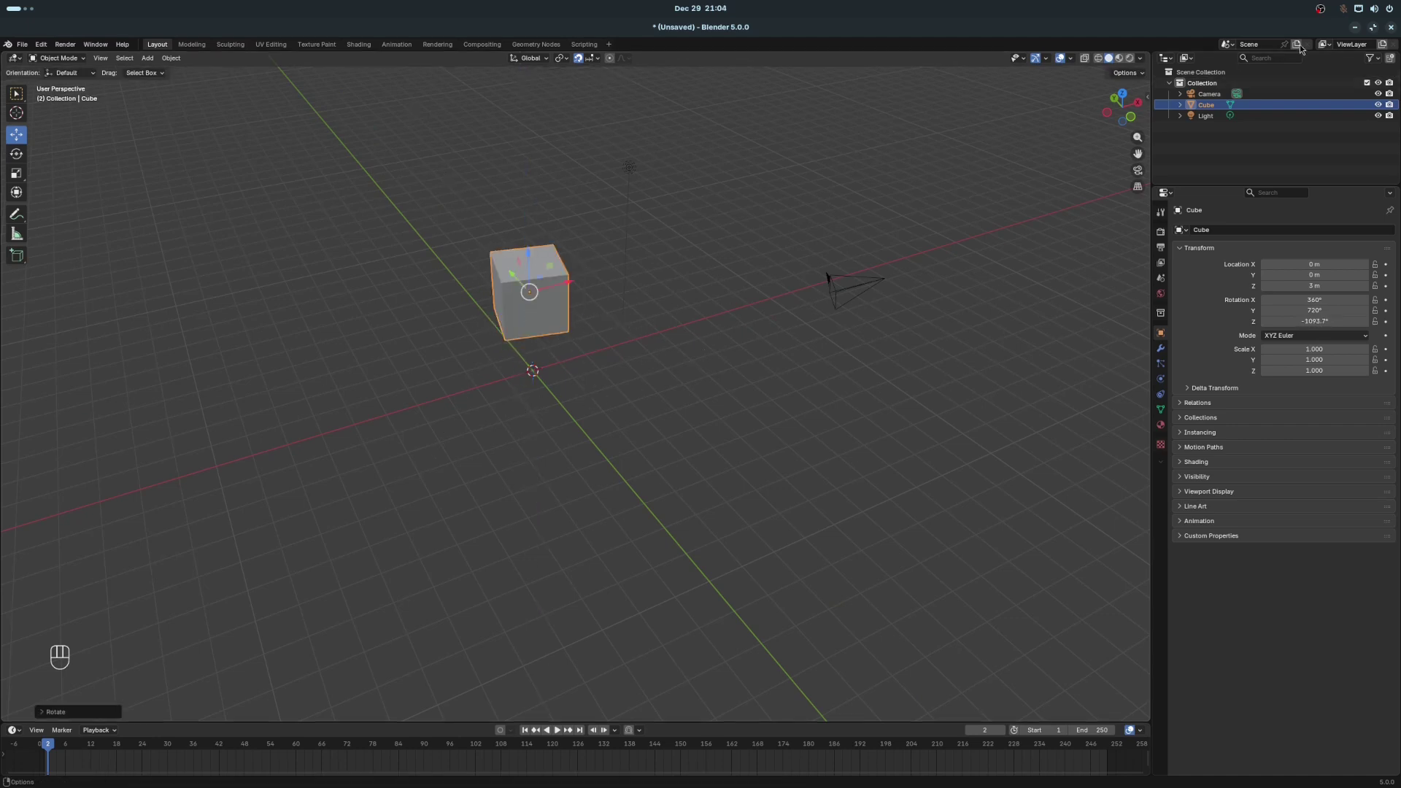
Scale the cube uniformly to about -1.036 and stretch it along the global X axis to an X scale of about -4.87
{"action": "key", "text": "s"}
{"action": "left_click", "coordinate": [526, 304]}
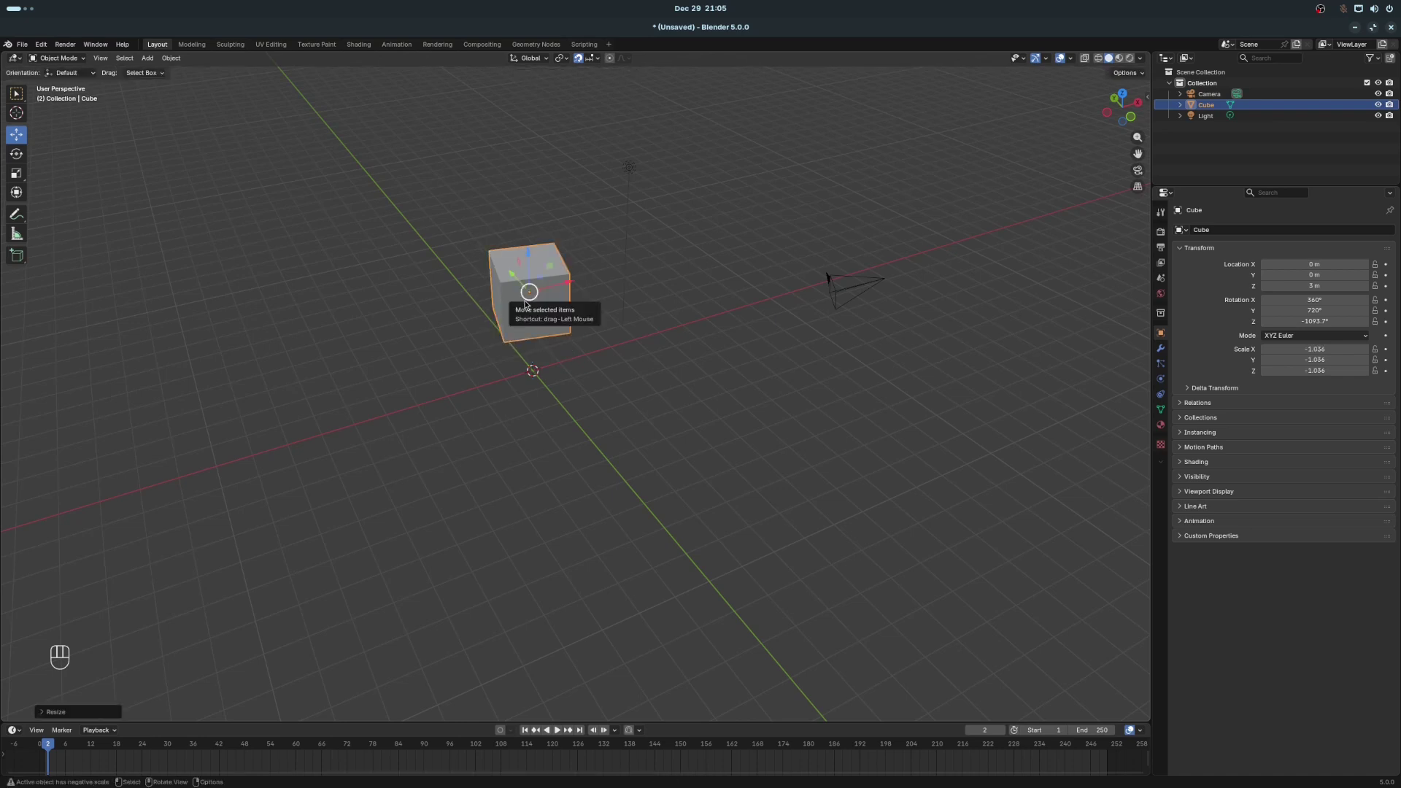
{"action": "key", "text": "s"}
{"action": "key", "text": "x"}
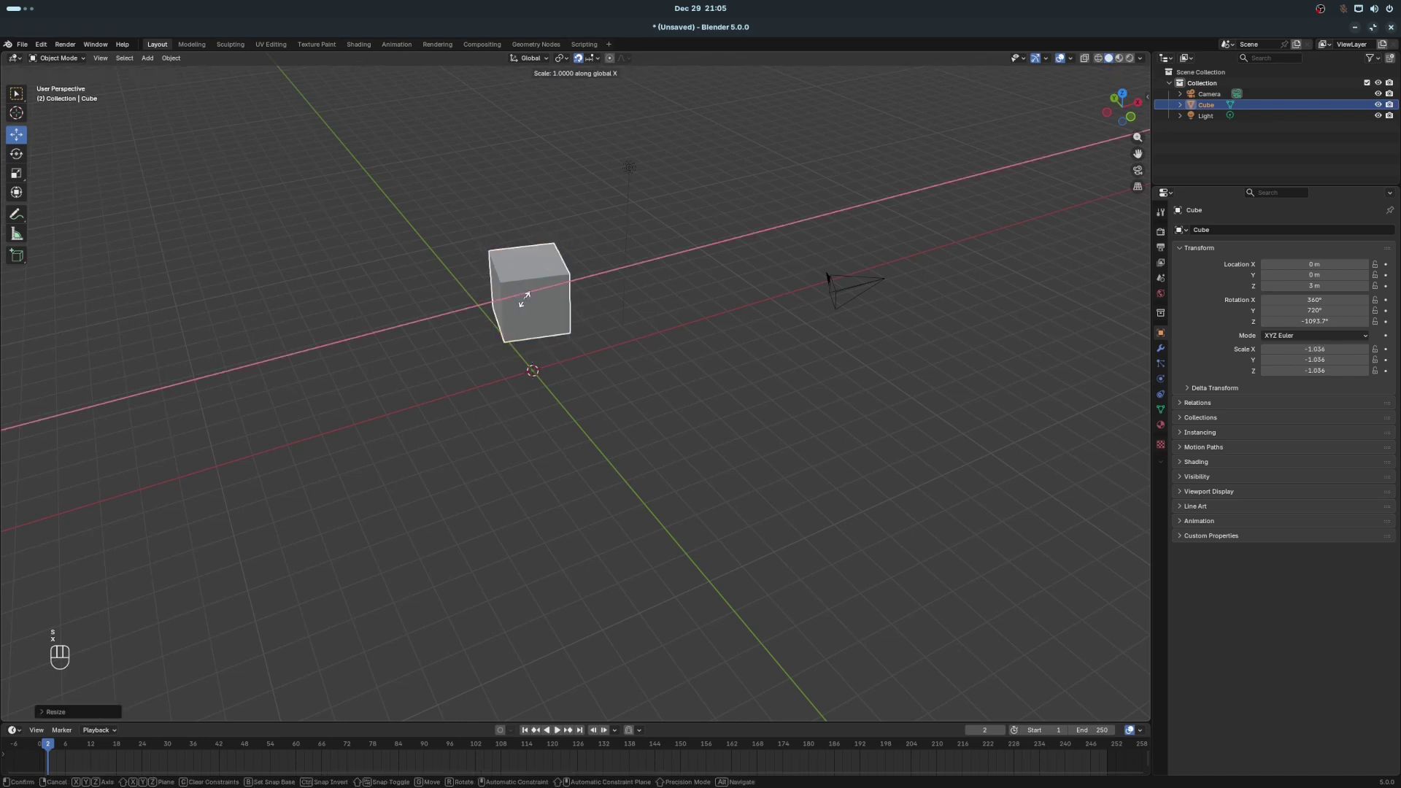
{"action": "left_click", "coordinate": [568, 323]}
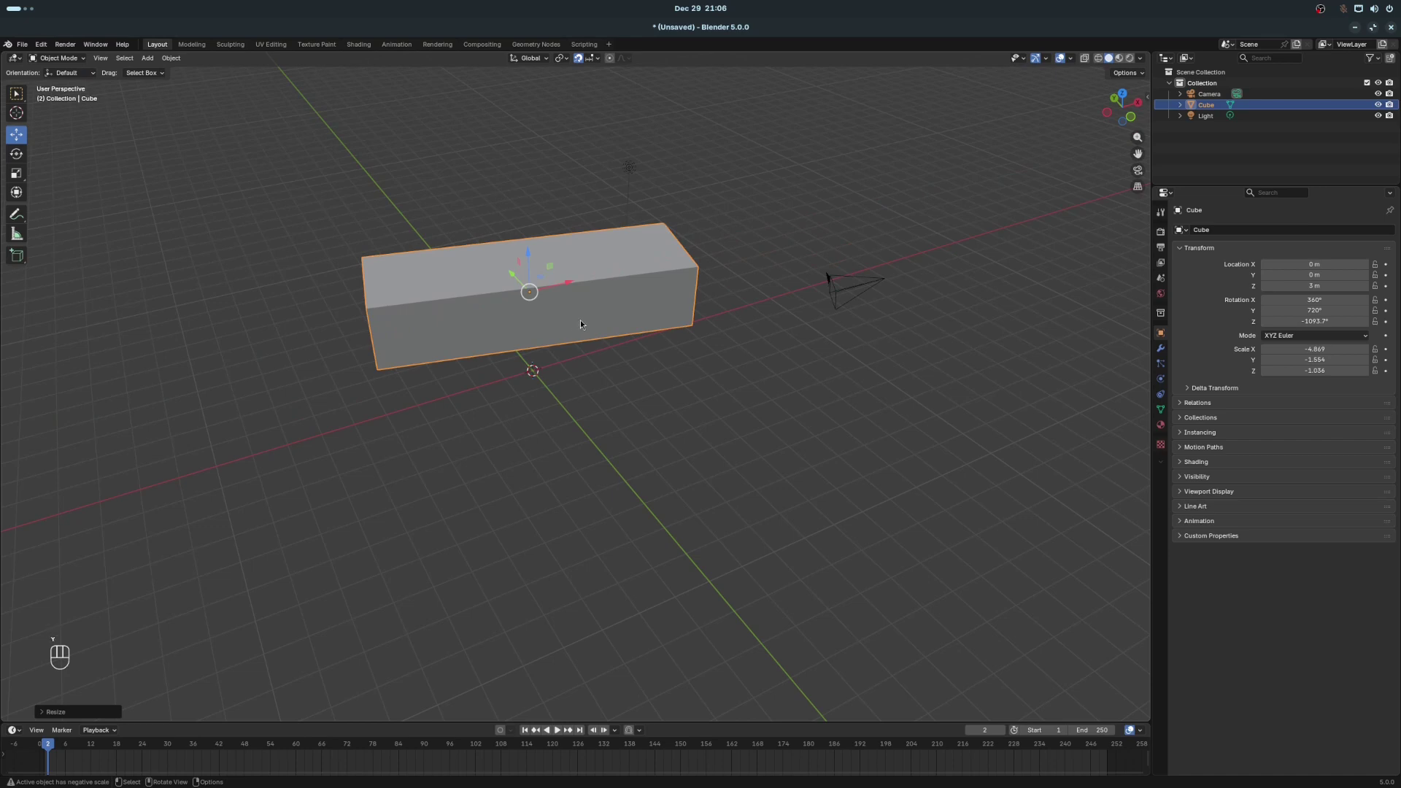
Flatten the block along the global Y axis to a Y scale of about -0.373 and stretch it along global Z
{"action": "key", "text": "s"}
{"action": "key", "text": "y"}
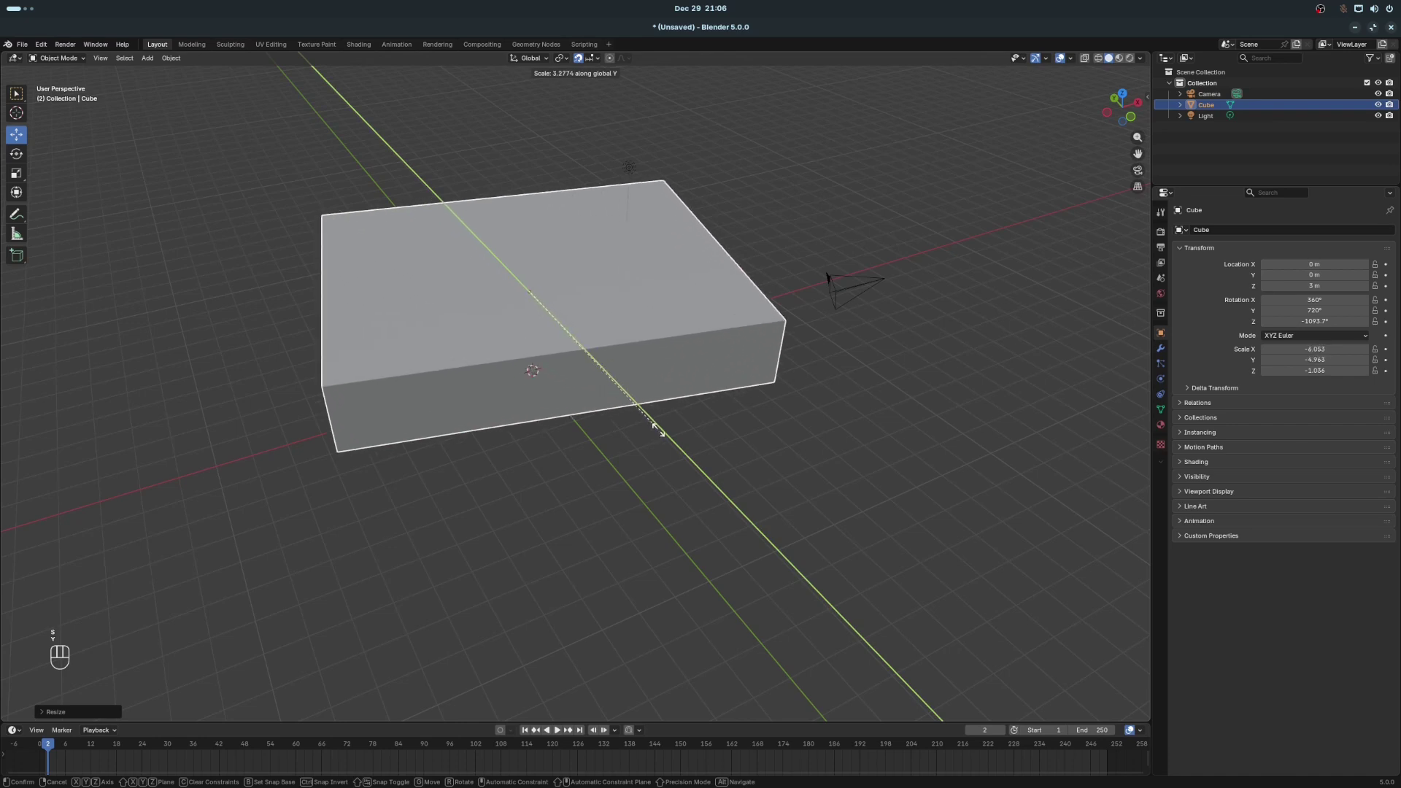
{"action": "left_click", "coordinate": [527, 291]}
{"action": "key", "text": "s"}
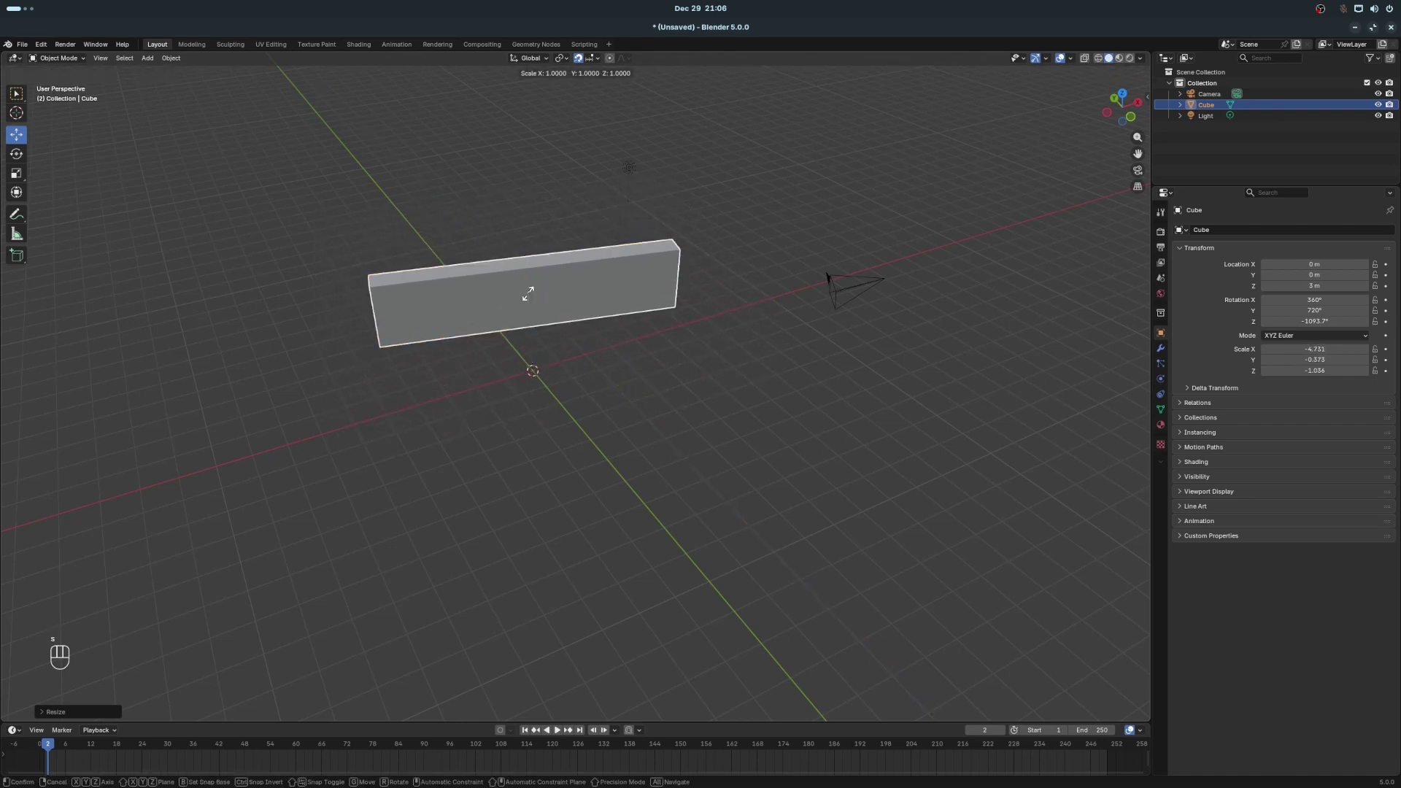
{"action": "key", "text": "z"}
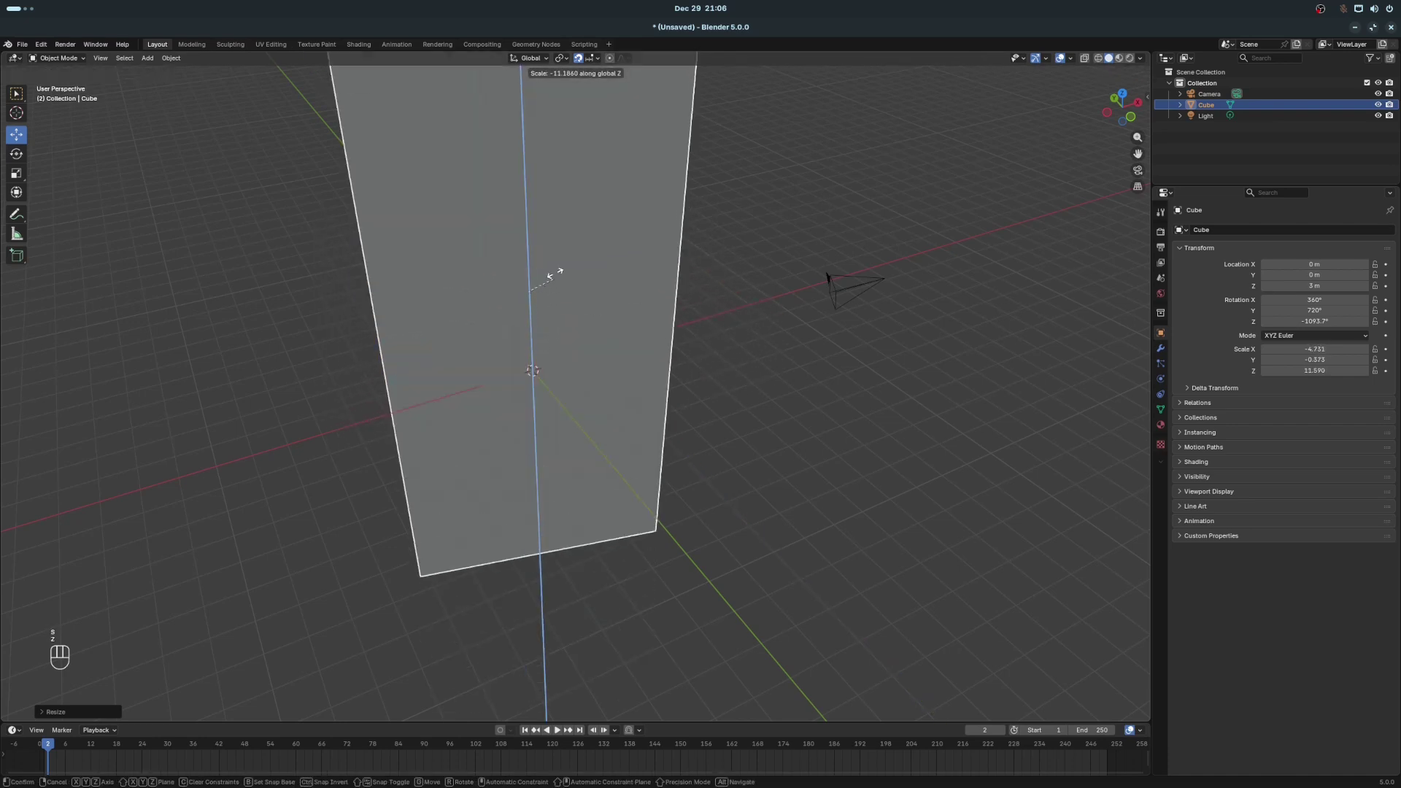